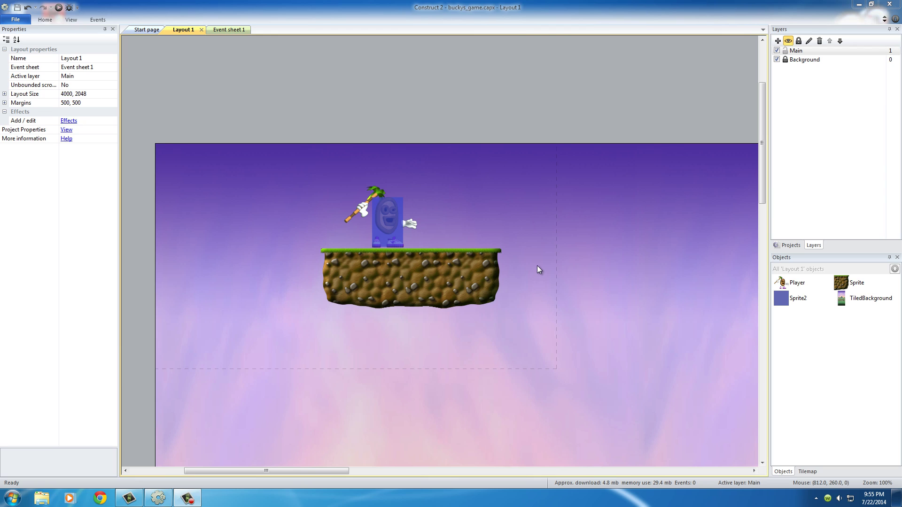
- Examine the properties of the blue box over the character, including its Platform behavior settings, and of the ground tiles
click(398, 223)
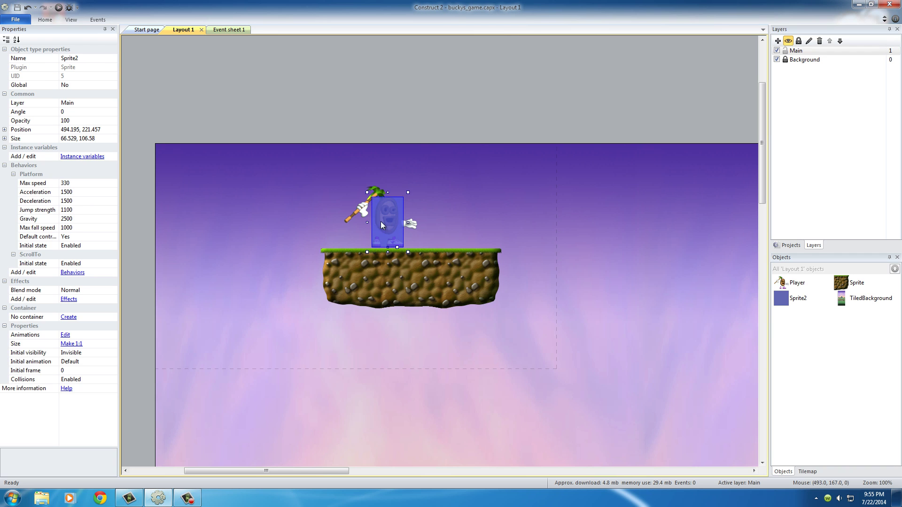
click(382, 221)
click(347, 273)
click(422, 282)
click(456, 285)
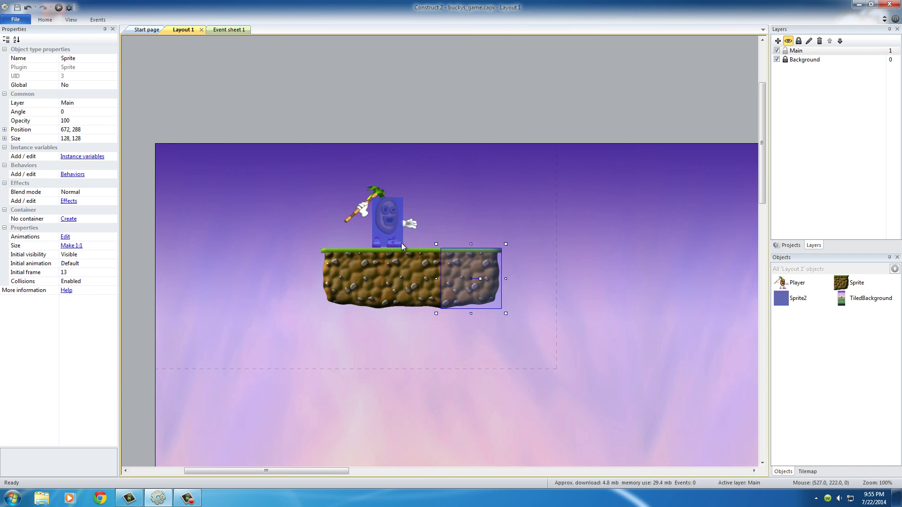
click(397, 231)
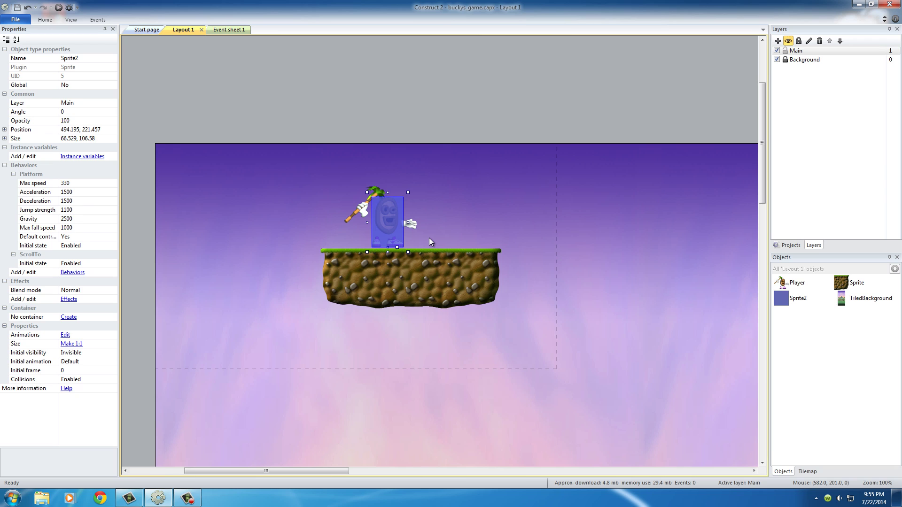
click(450, 208)
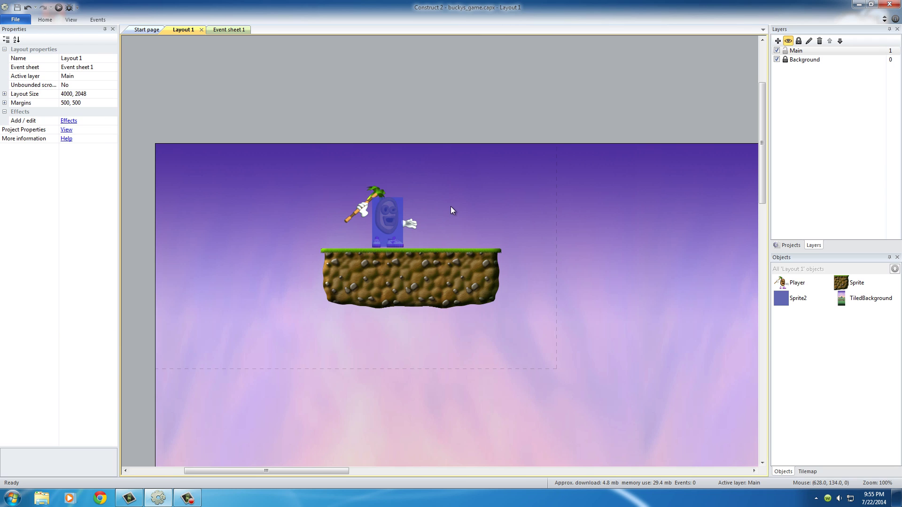
click(386, 219)
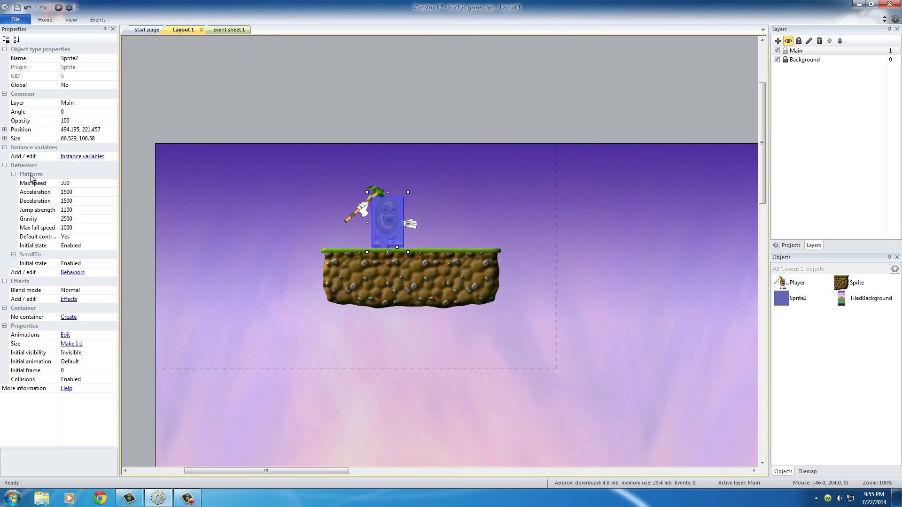
click(448, 213)
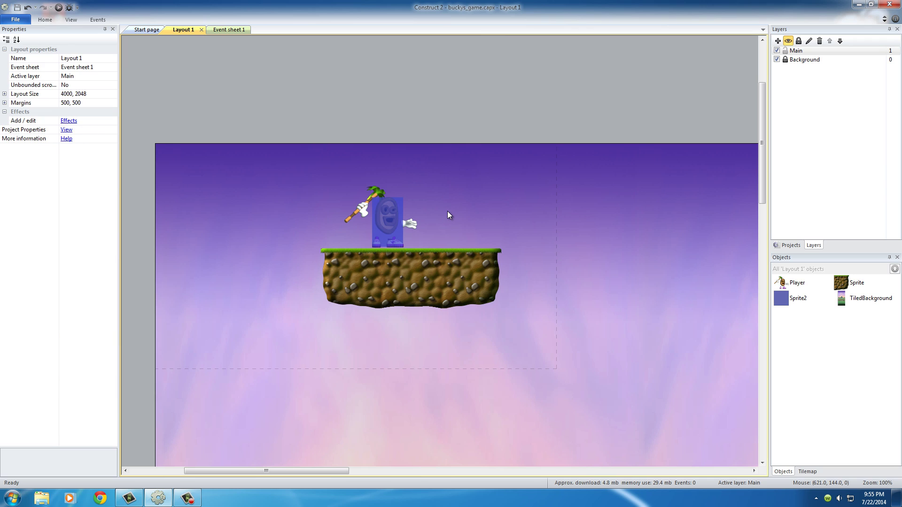
click(397, 230)
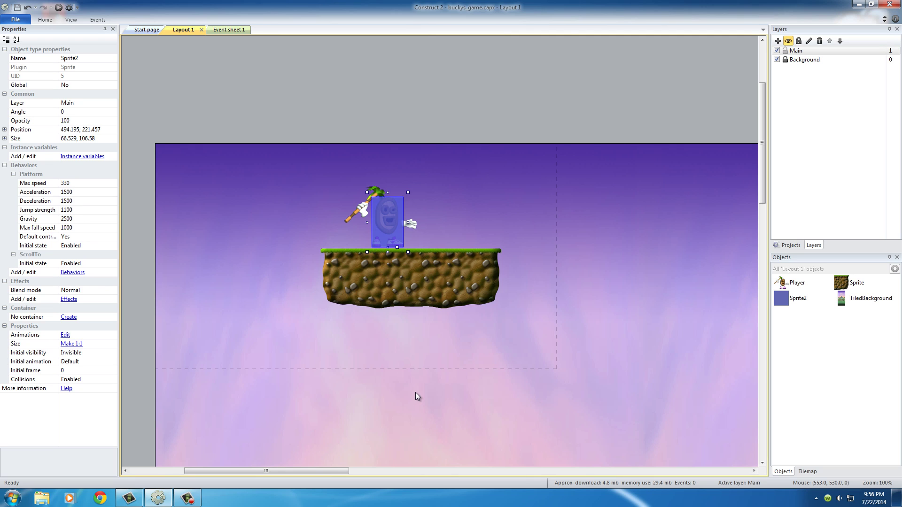
click(427, 180)
click(391, 221)
click(441, 198)
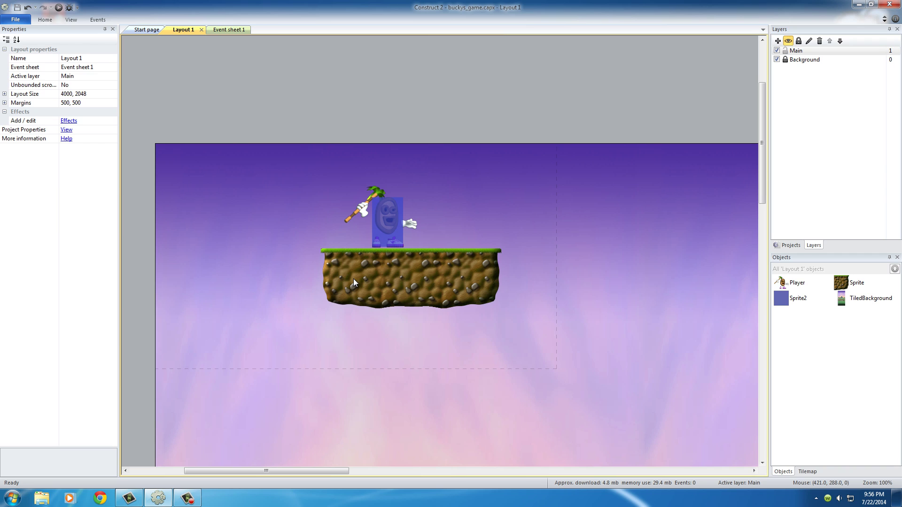
ctrl+drag(353, 282, 461, 282)
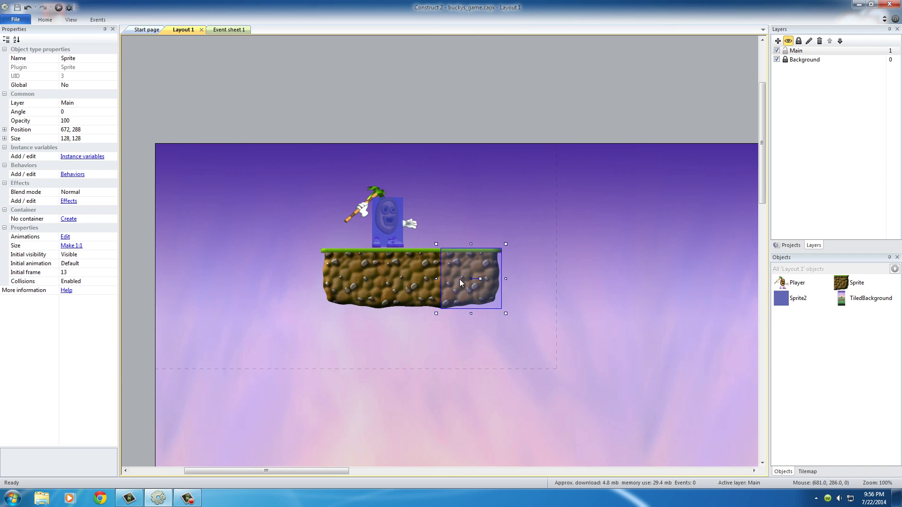
click(344, 278)
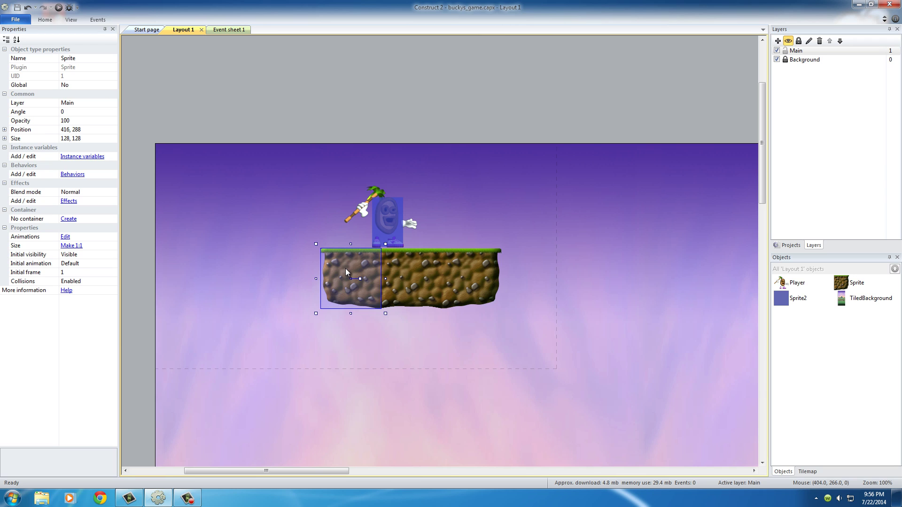
- Add the Solid behavior to the ground tile sprite
click(344, 280)
click(351, 277)
click(71, 175)
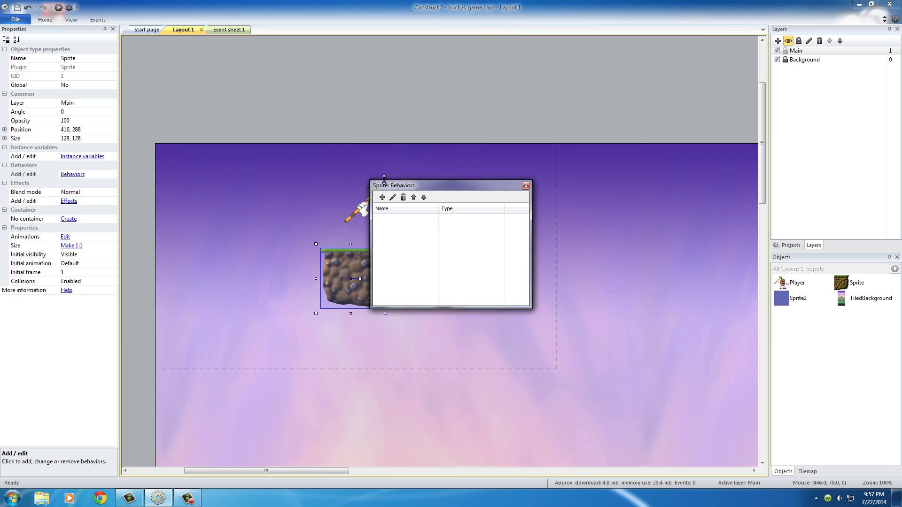
drag(403, 187, 422, 229)
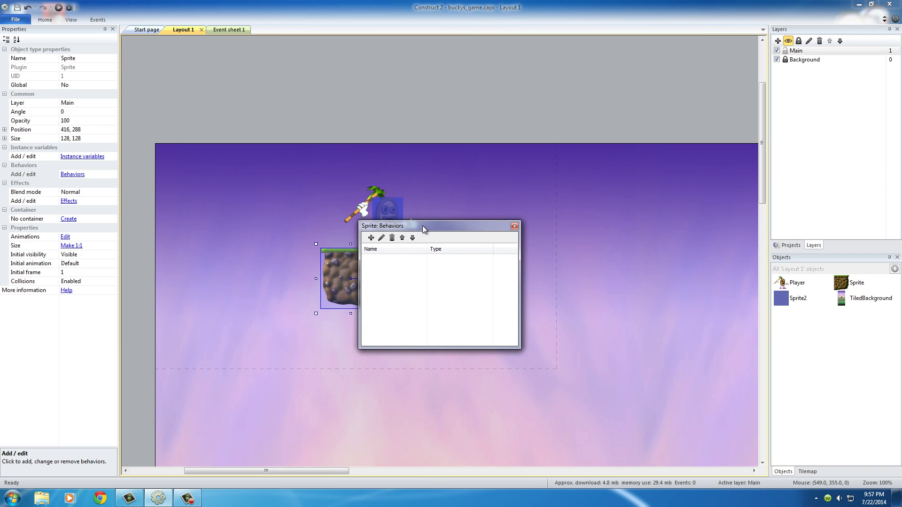
click(371, 238)
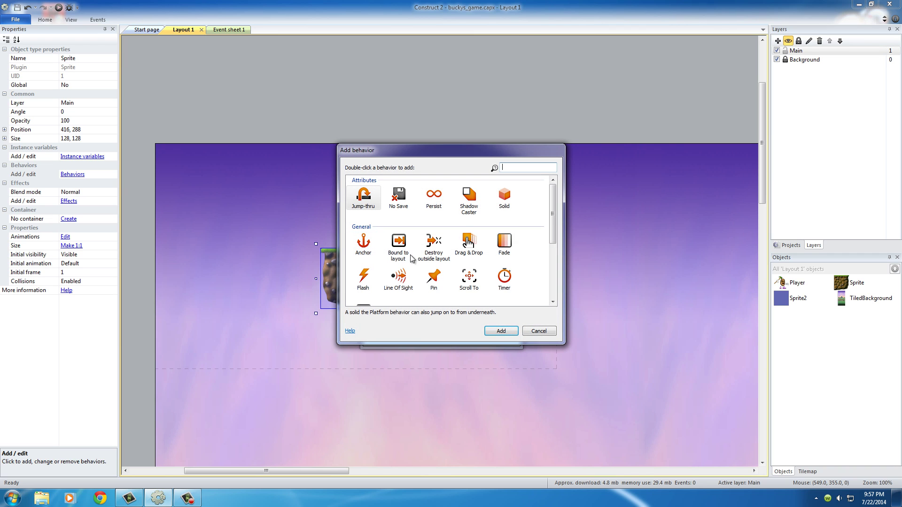
click(506, 199)
drag(552, 229, 557, 286)
click(398, 282)
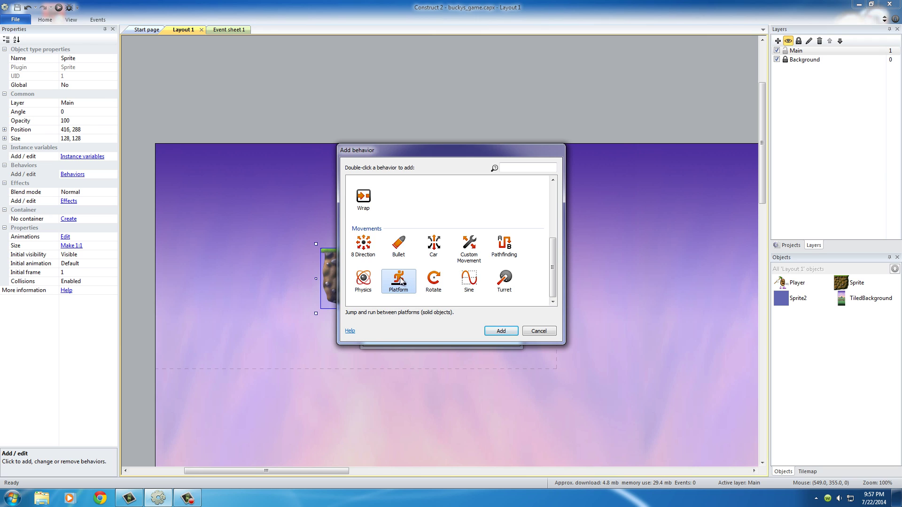
drag(554, 271, 553, 208)
click(504, 201)
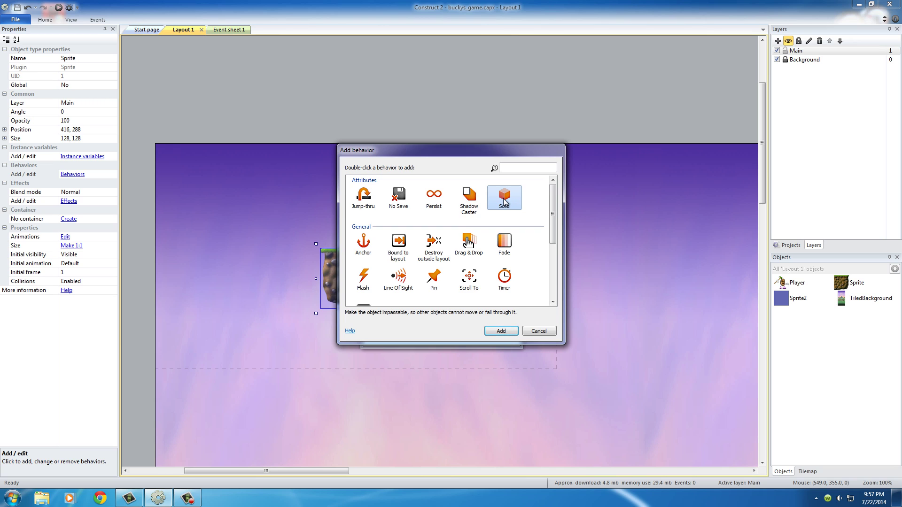
click(502, 331)
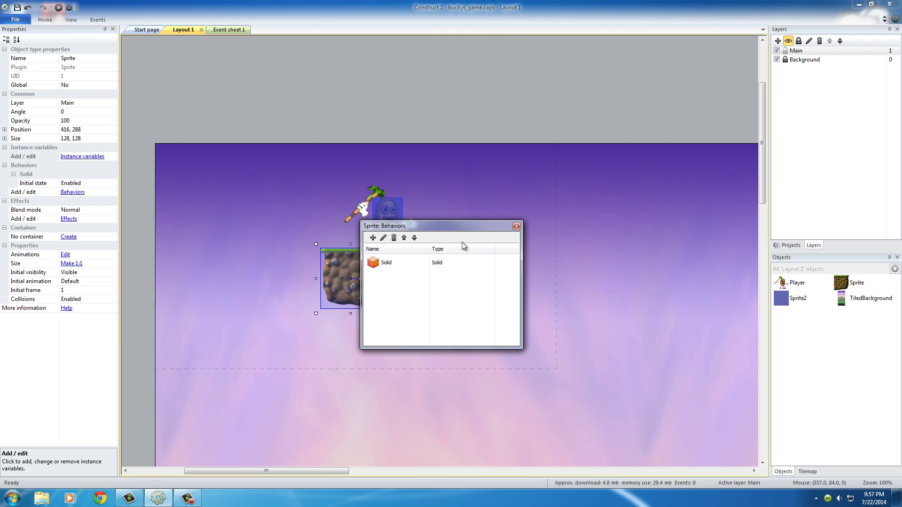
click(516, 227)
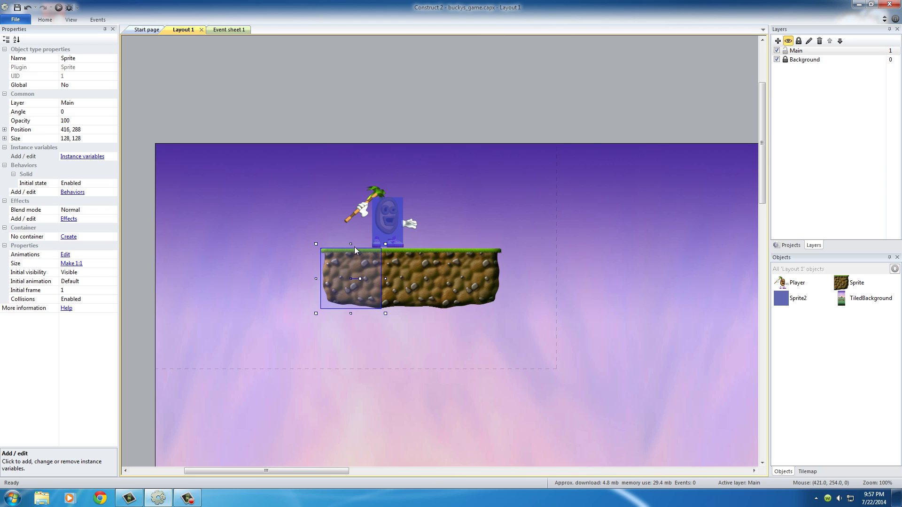
- Check the properties of each of the three ground tiles for the Solid behavior
drag(354, 247, 347, 272)
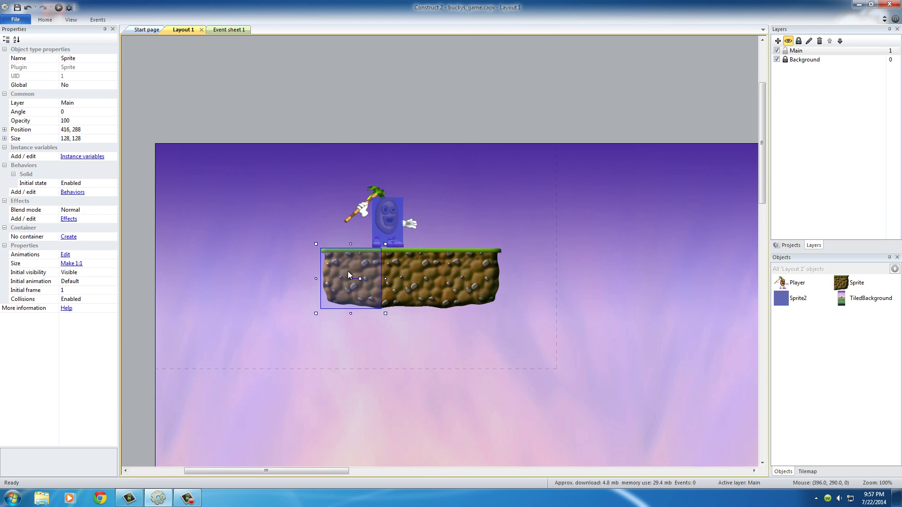
click(412, 277)
drag(454, 278, 395, 278)
click(458, 279)
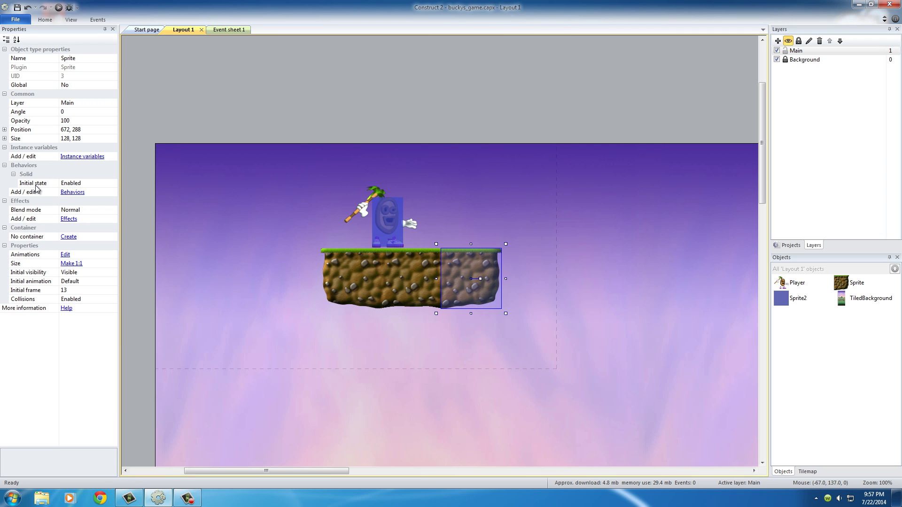
click(374, 281)
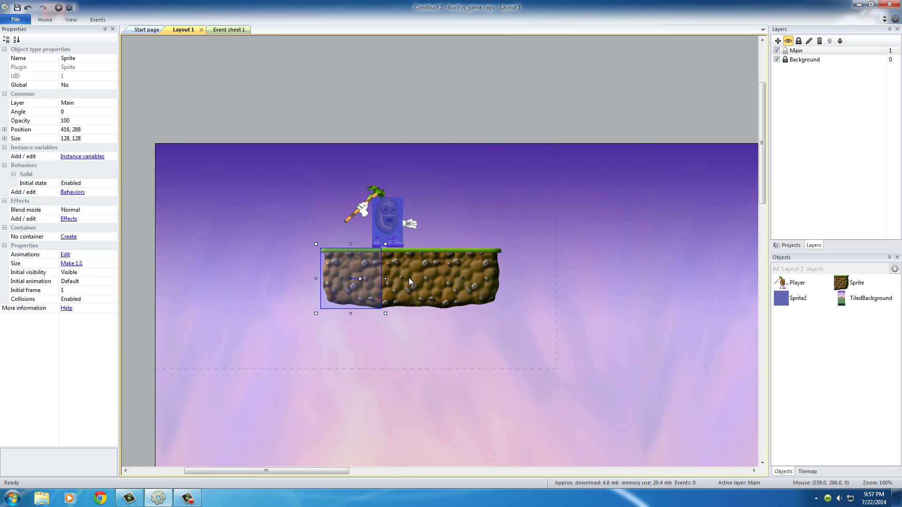
click(408, 277)
click(484, 274)
click(368, 273)
click(408, 269)
click(480, 271)
click(347, 273)
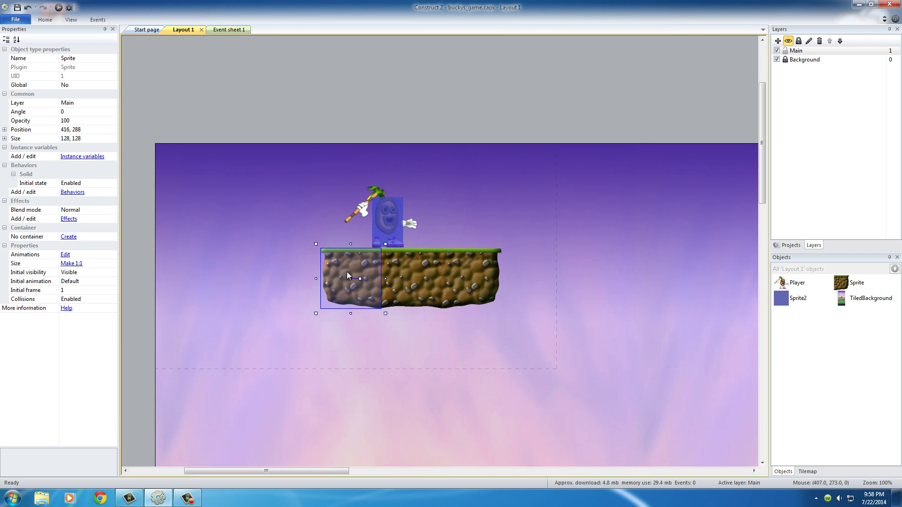
click(425, 270)
click(374, 284)
click(409, 279)
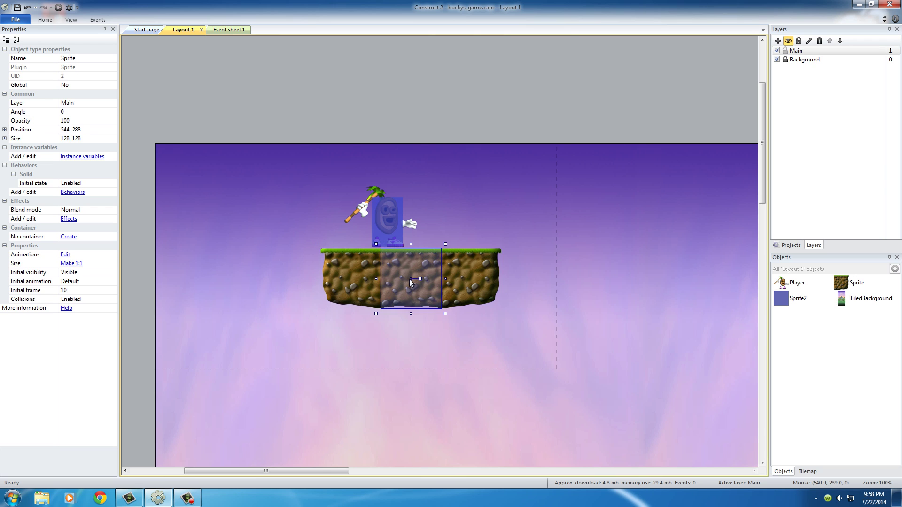
click(470, 282)
click(357, 282)
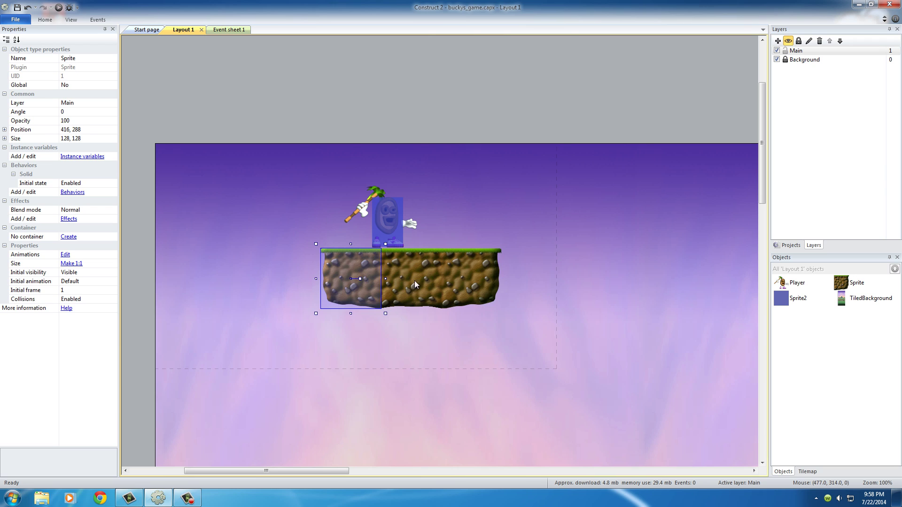
- Compare the blue box's Platform behavior with the behavior listed for the ground tiles
click(466, 221)
click(382, 219)
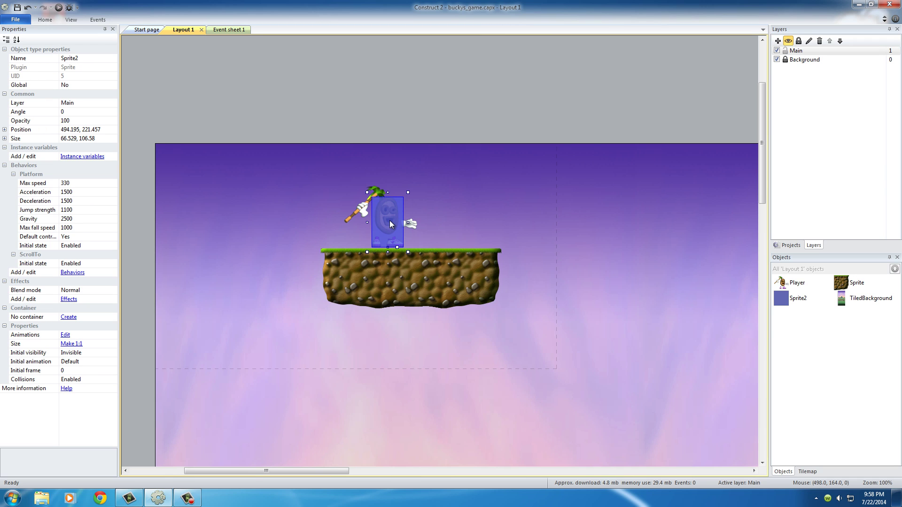
click(351, 275)
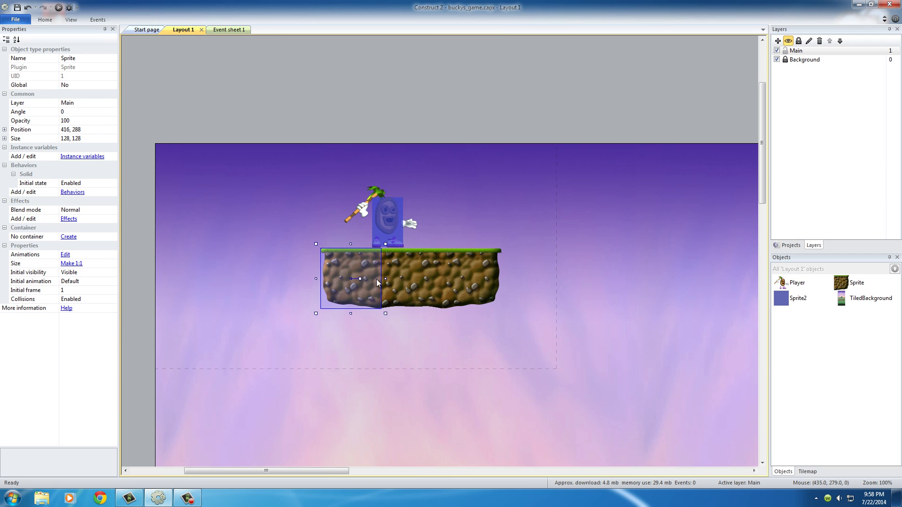
click(408, 284)
click(476, 282)
click(426, 291)
click(346, 280)
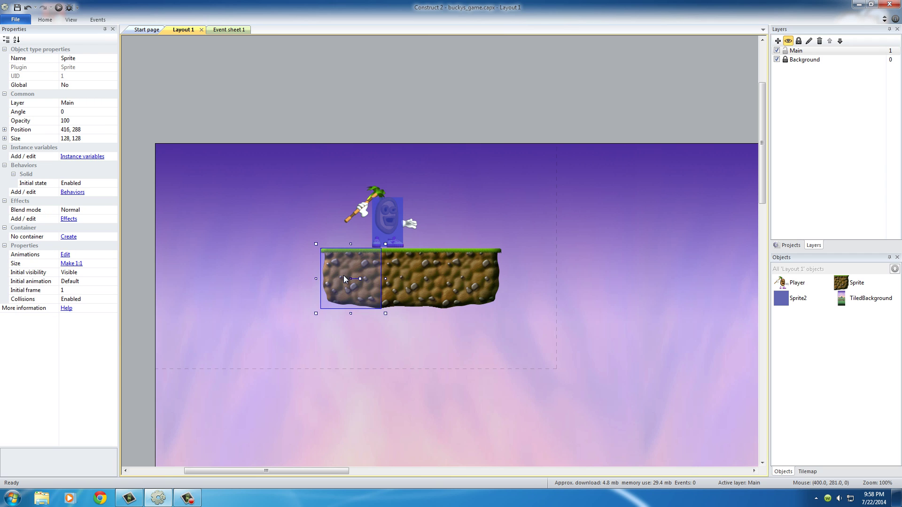
click(489, 209)
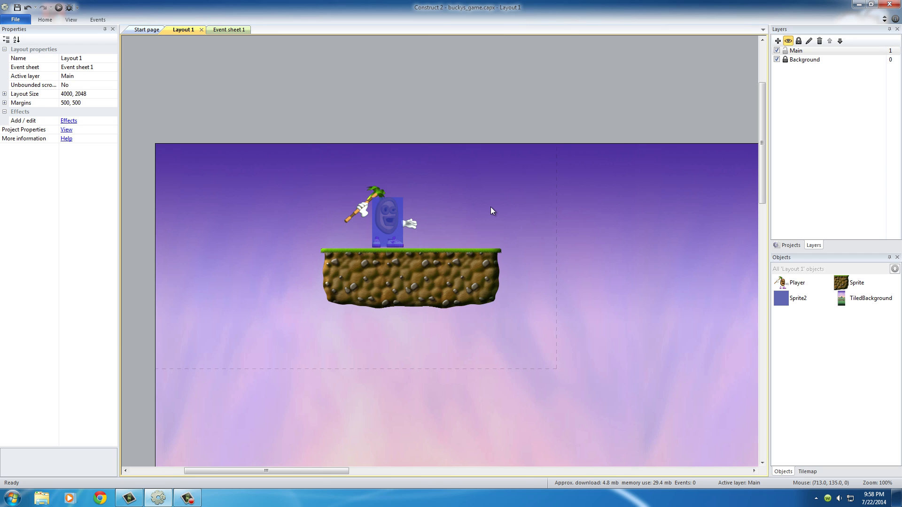
- Compare the properties and behaviors of the Player sprite with those of the blue box Sprite2
right_click(490, 211)
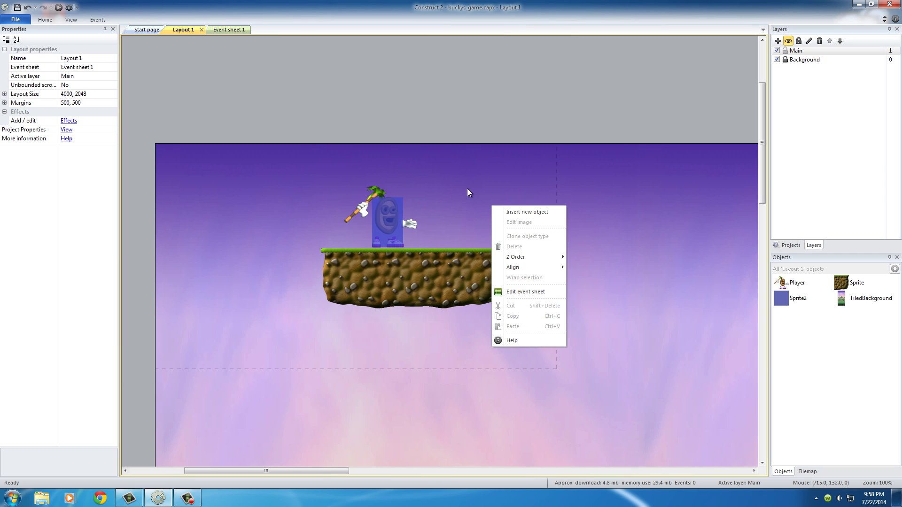
click(397, 224)
click(393, 222)
click(394, 224)
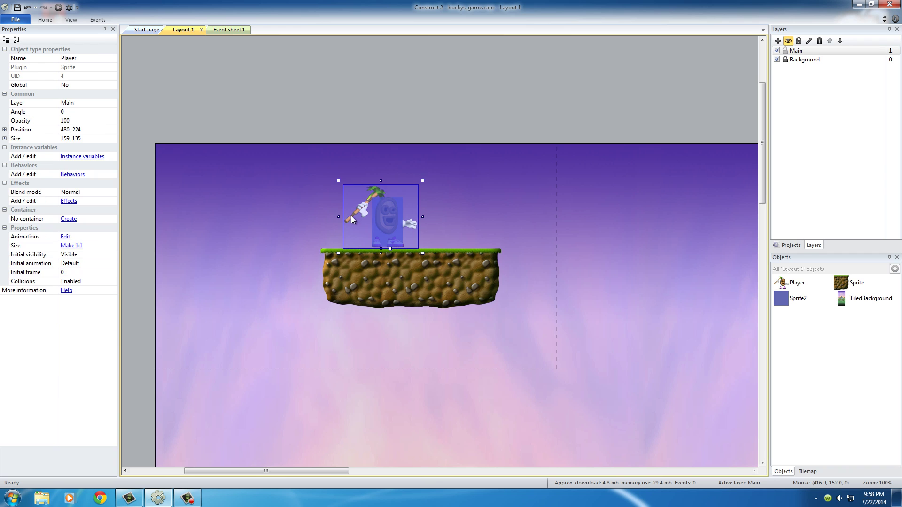
key(Escape)
click(398, 226)
click(459, 208)
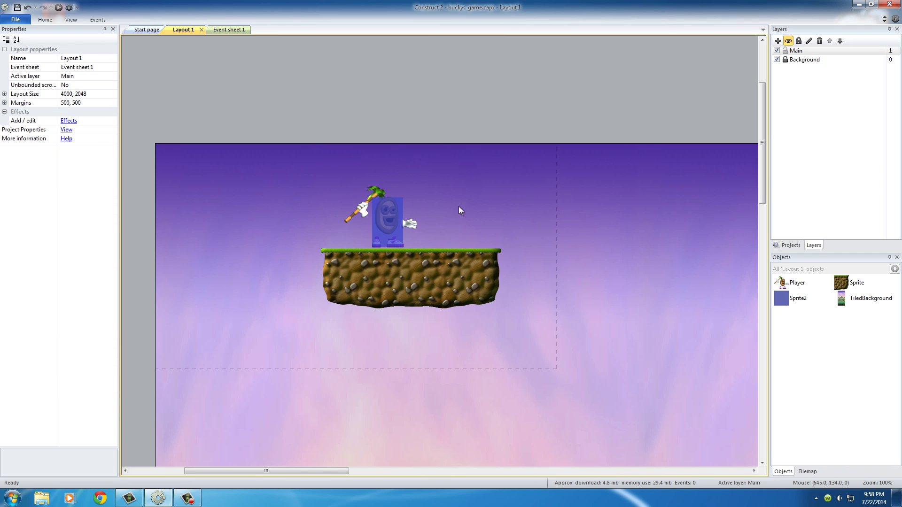
click(389, 228)
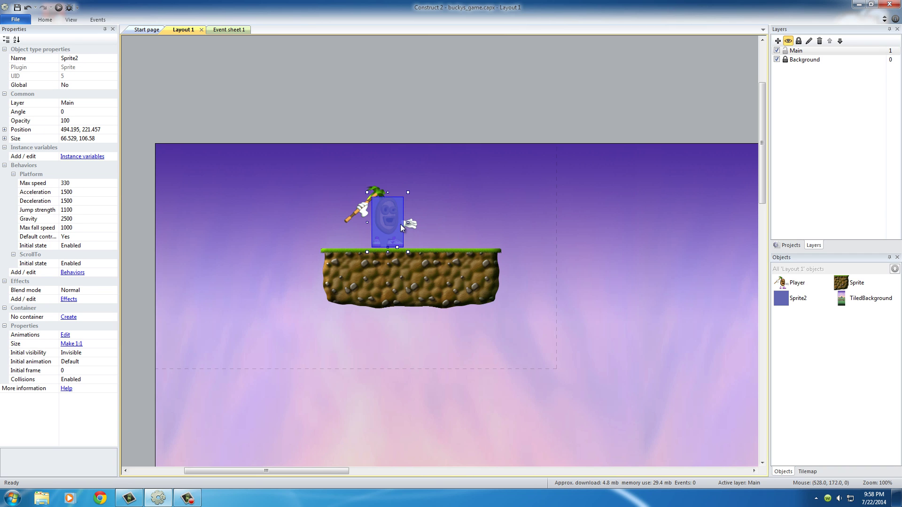
click(351, 211)
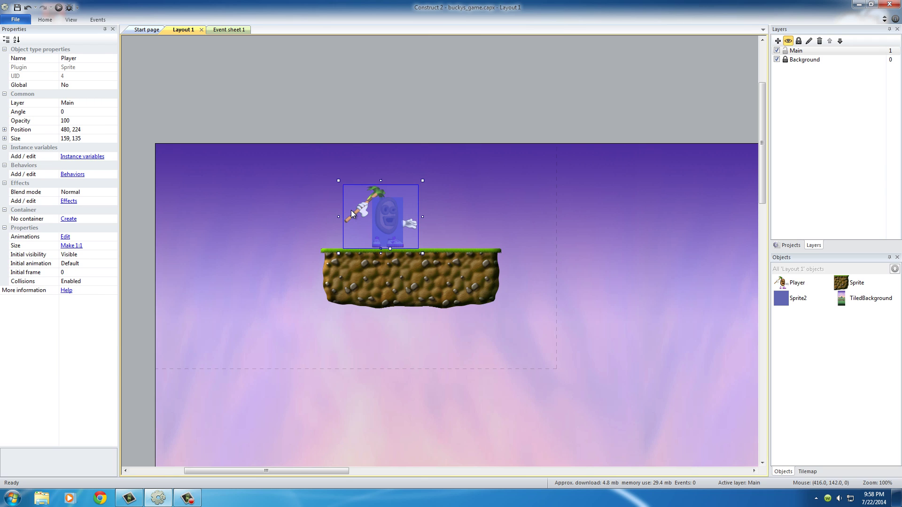
click(485, 209)
click(388, 223)
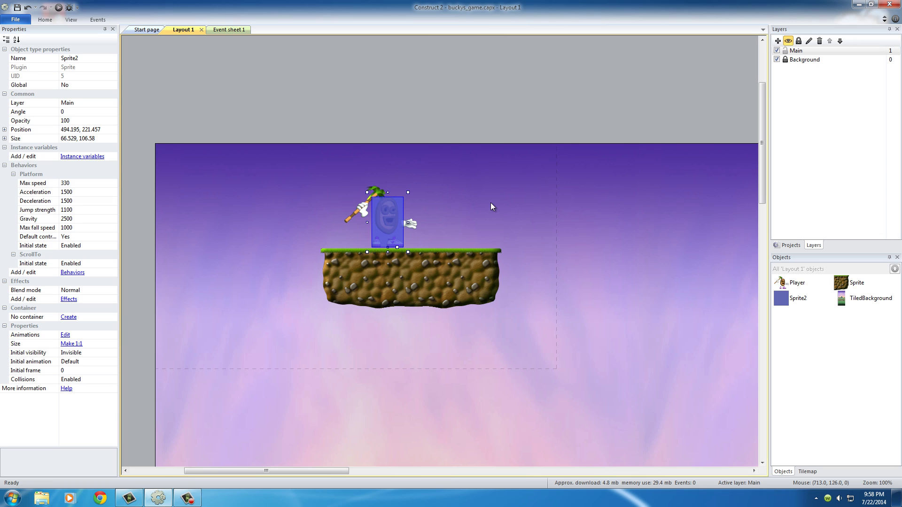
click(509, 203)
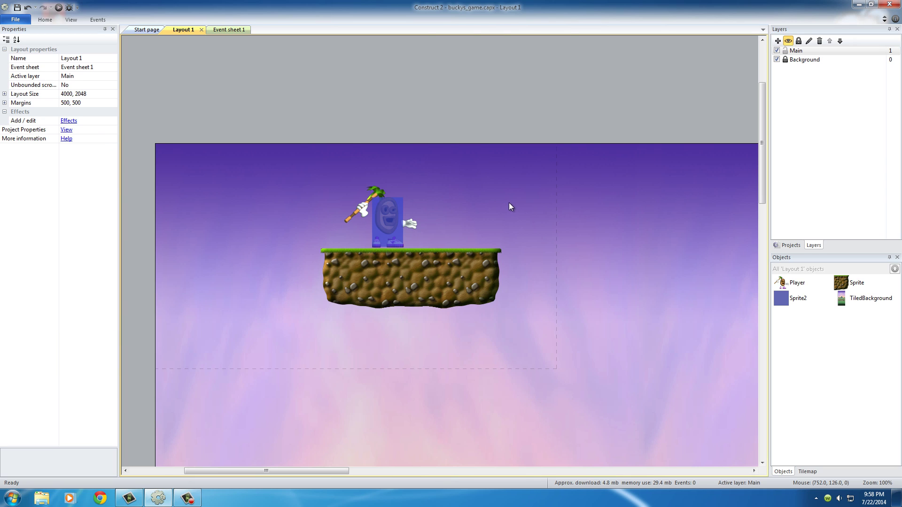
- Add a System "Every tick" event to Event sheet 1
click(228, 30)
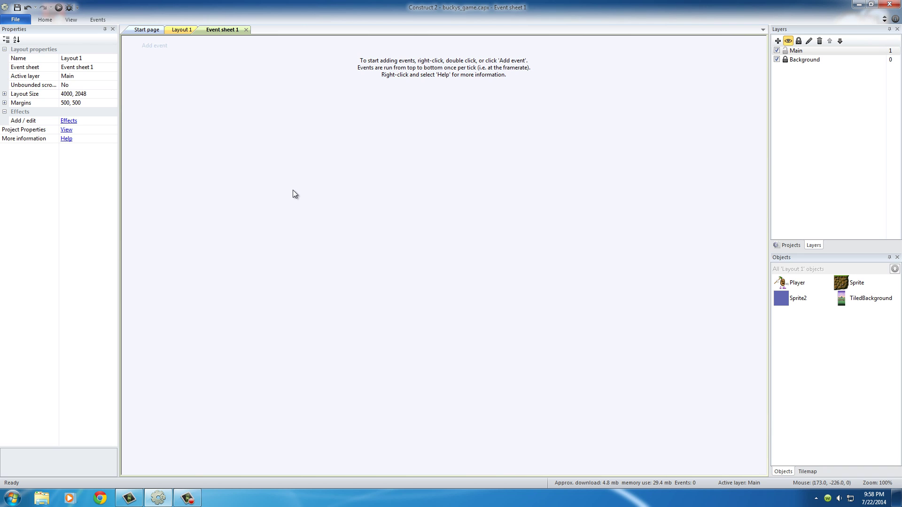
double_click(282, 167)
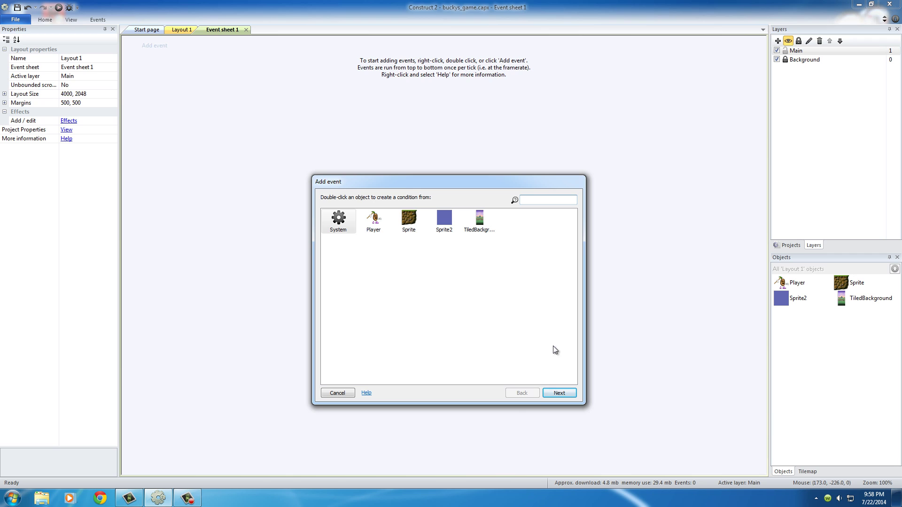
click(335, 393)
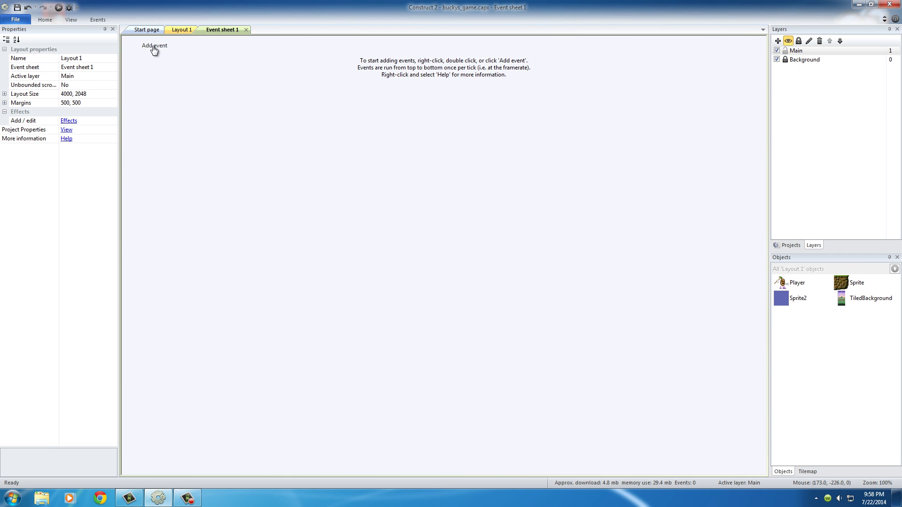
click(154, 46)
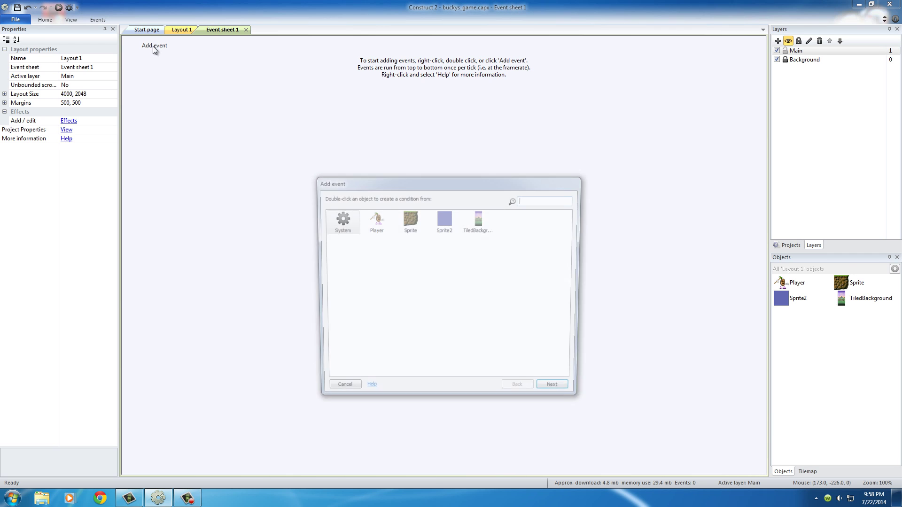
click(339, 221)
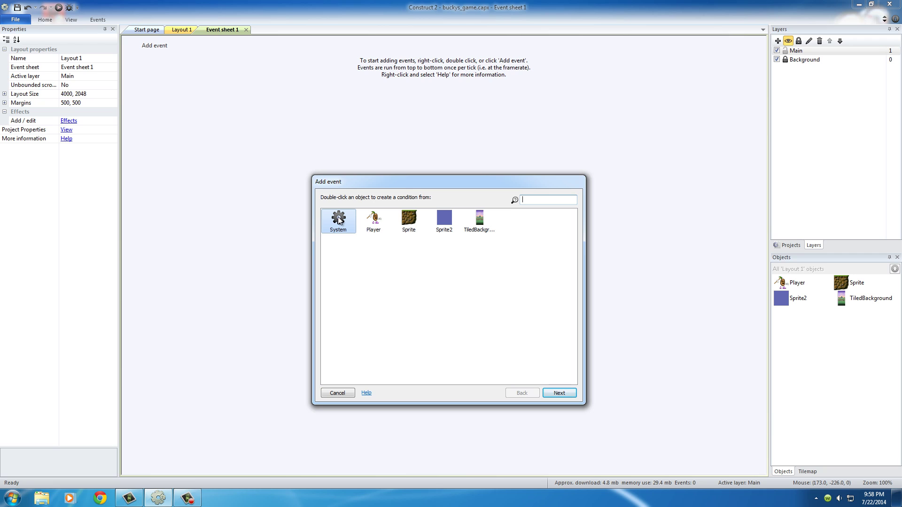
double_click(339, 219)
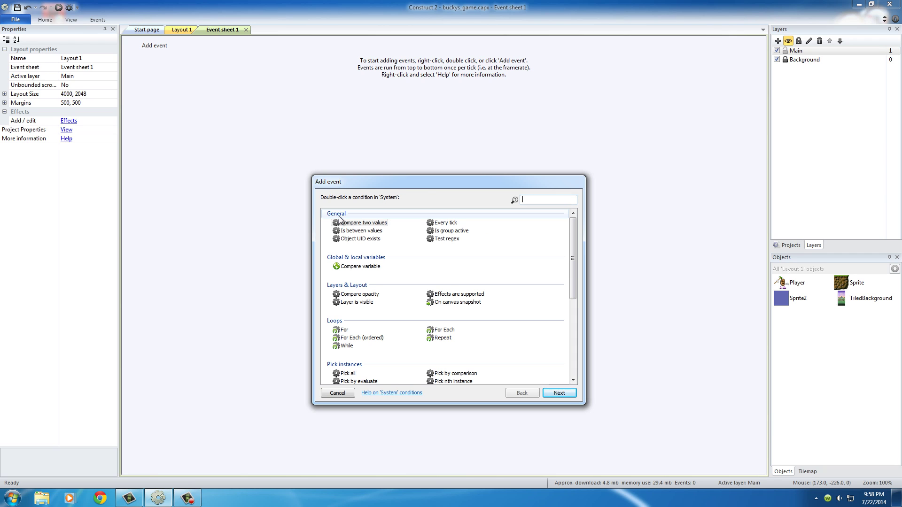
click(446, 223)
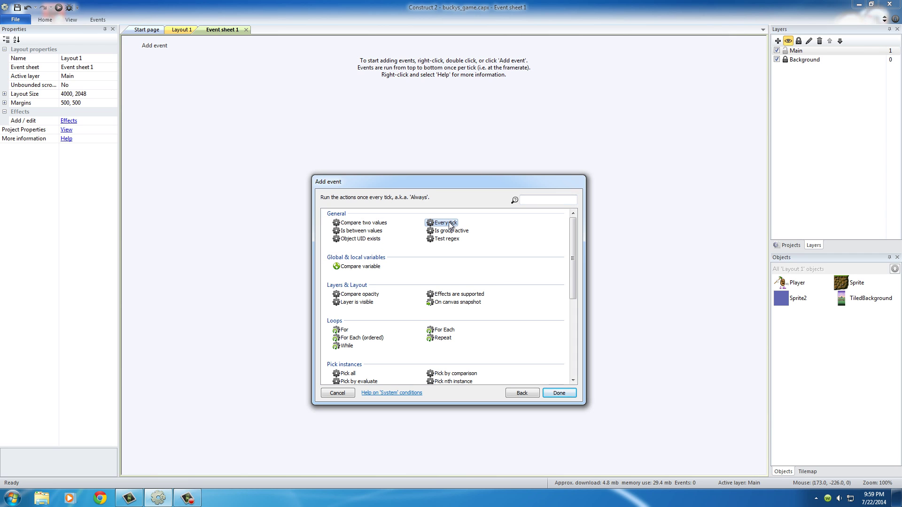
click(559, 394)
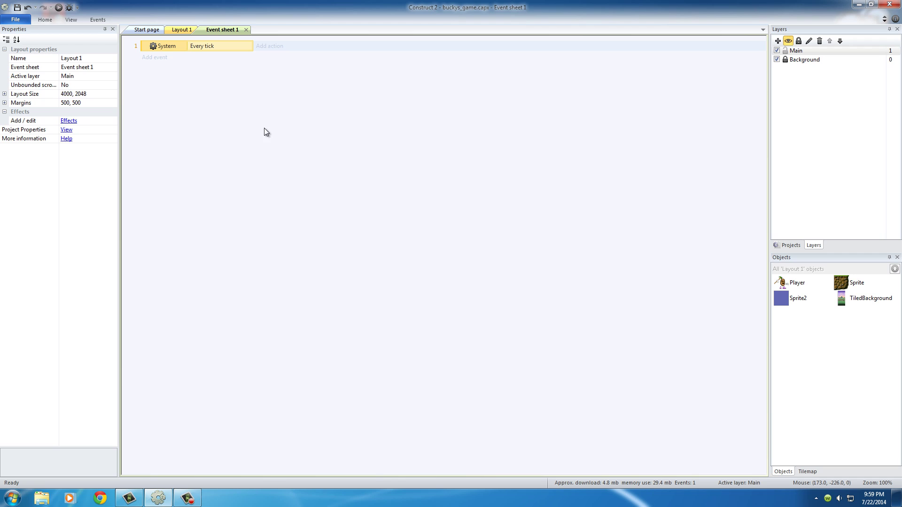
- Give the Every tick event a Player action that sets its position to Sprite2 at image point 0
click(268, 47)
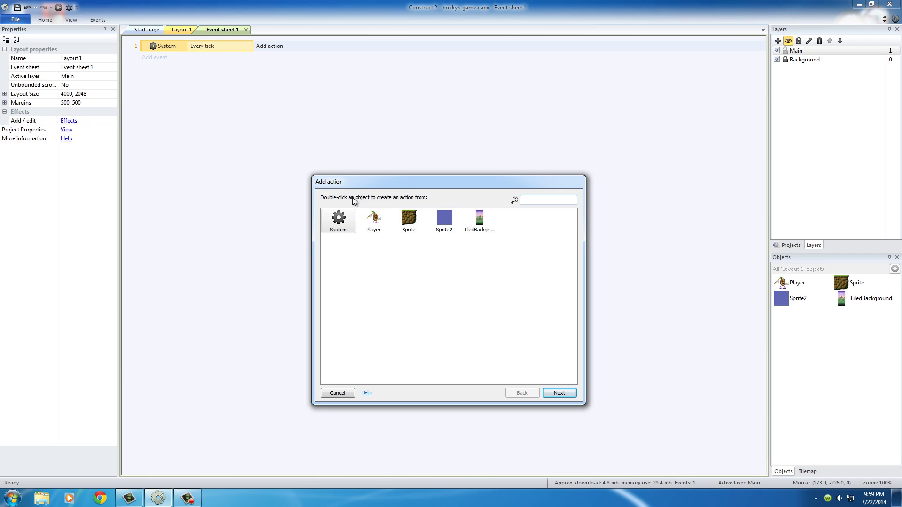
double_click(376, 223)
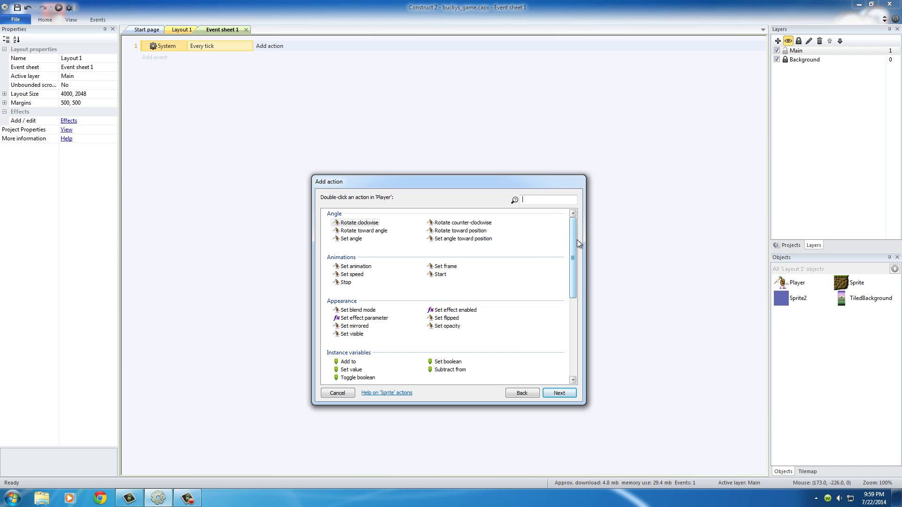
drag(572, 242, 573, 316)
click(375, 300)
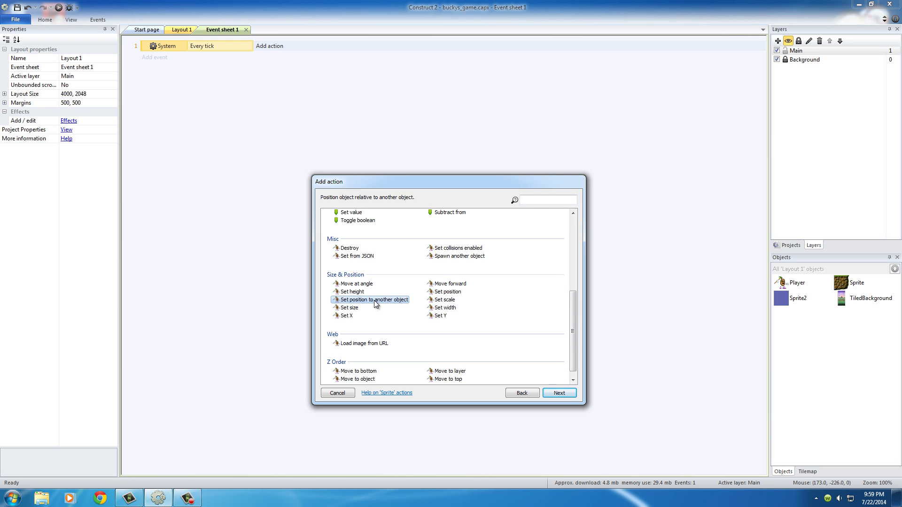
double_click(378, 300)
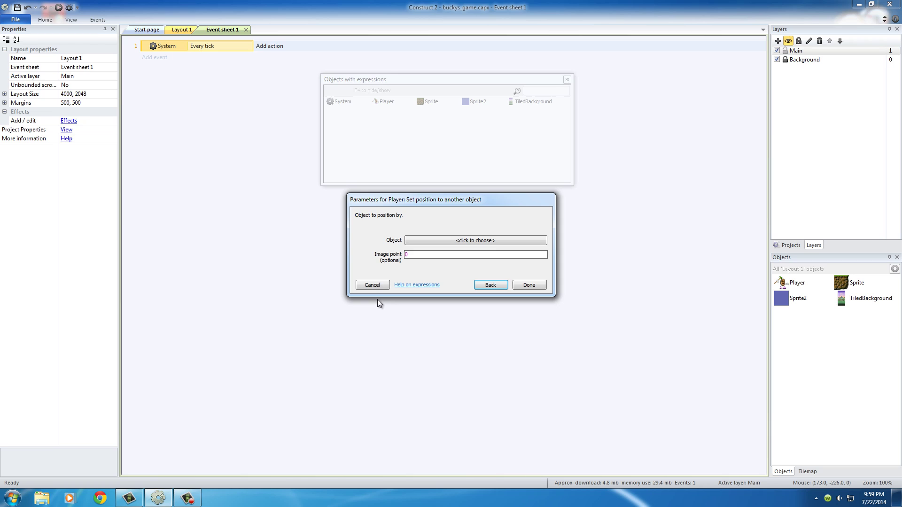
click(487, 240)
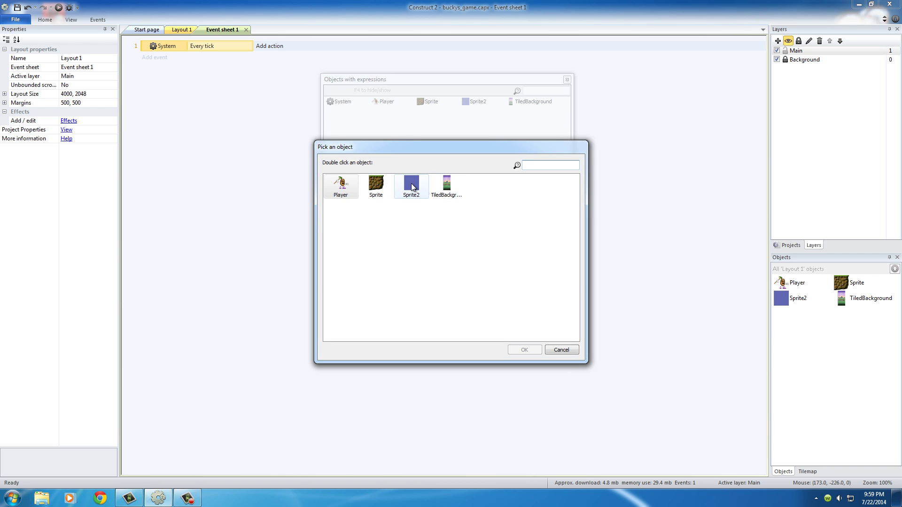
double_click(411, 187)
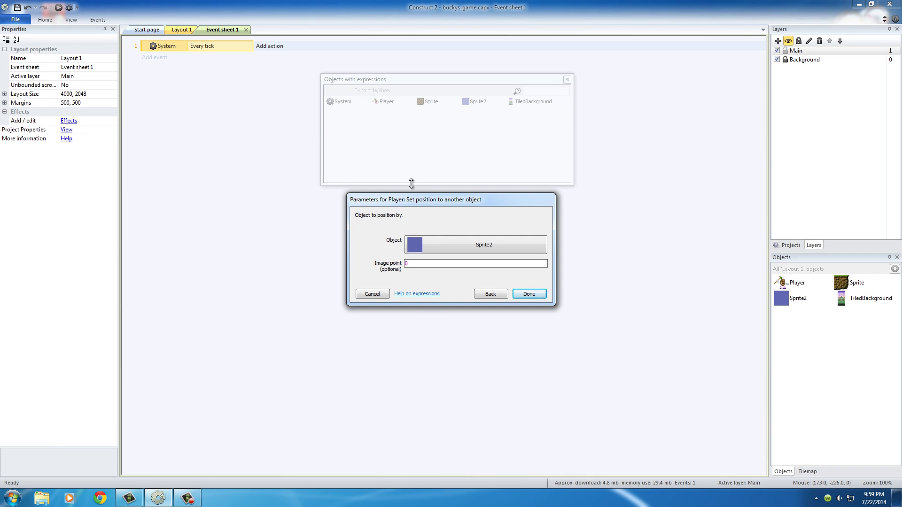
click(417, 263)
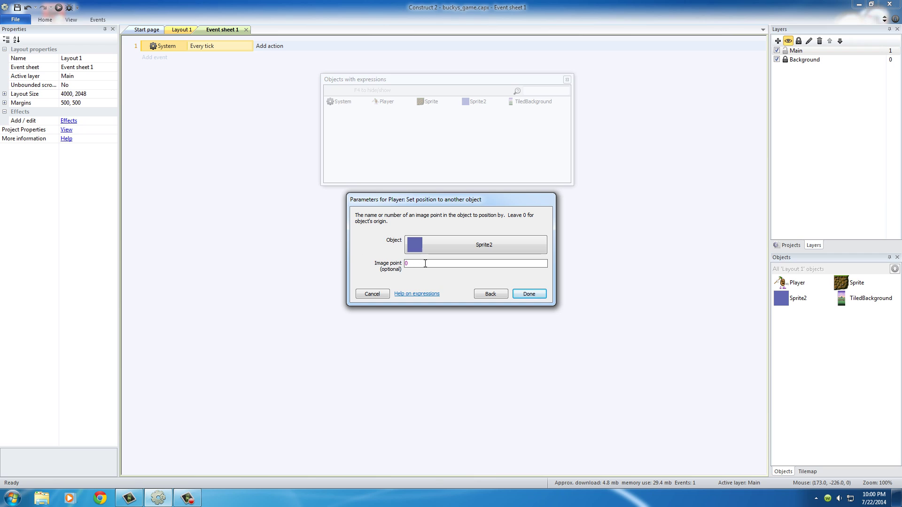
click(529, 294)
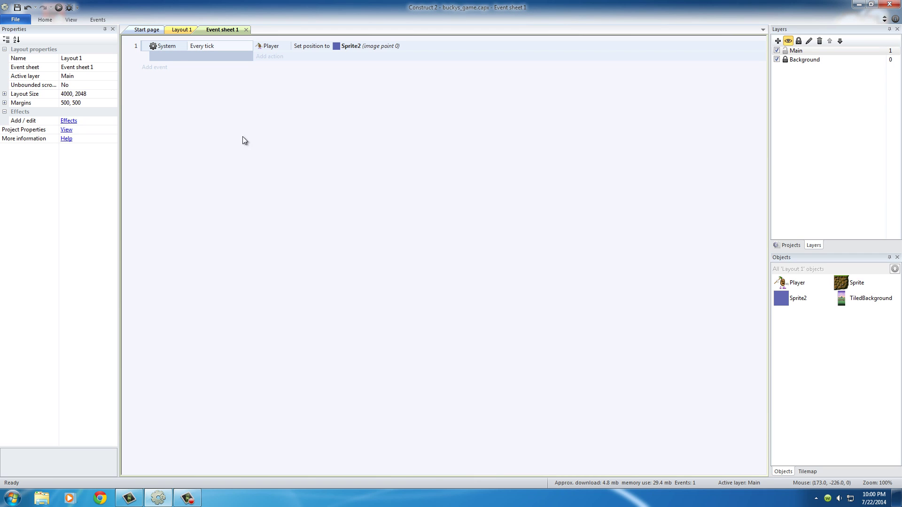
- Run the layout in the browser, test moving the character both ways and jumping, and close the preview
click(183, 30)
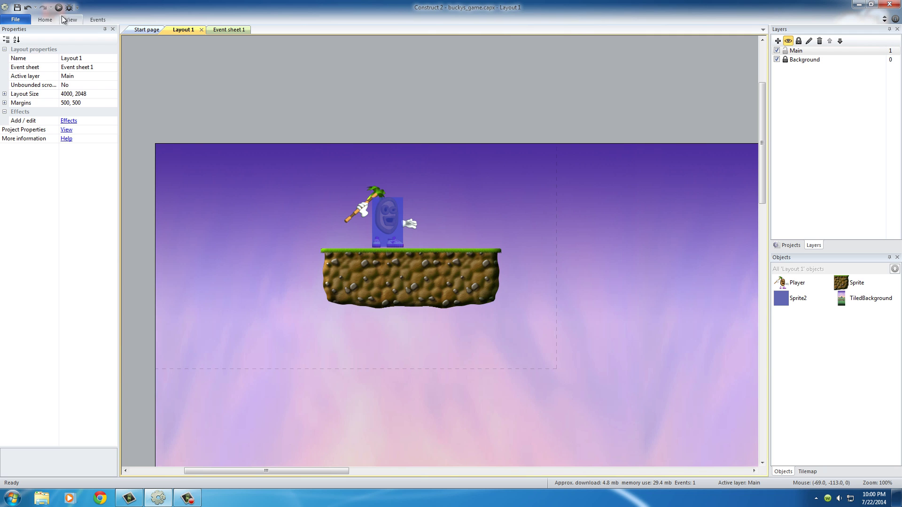
click(58, 8)
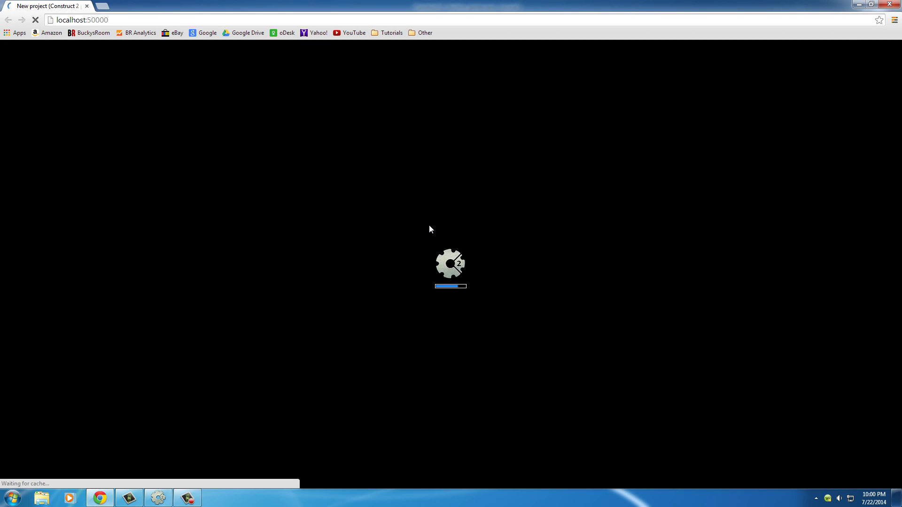
key(Left)
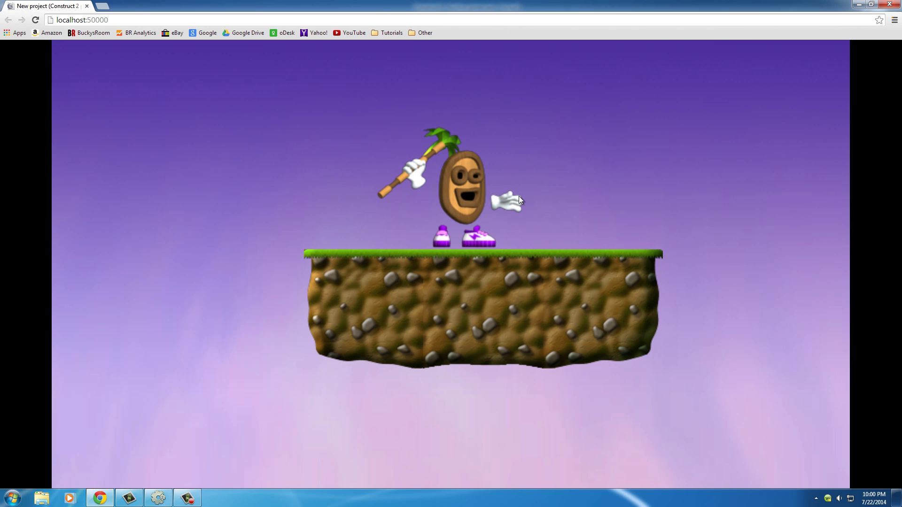
key(Left)
key(Right)
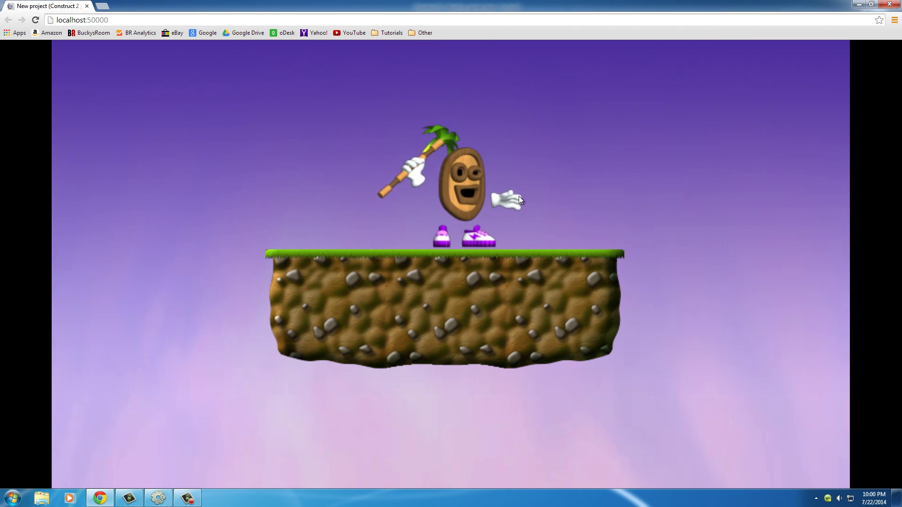
key(Left)
key(Up)
key(Up)
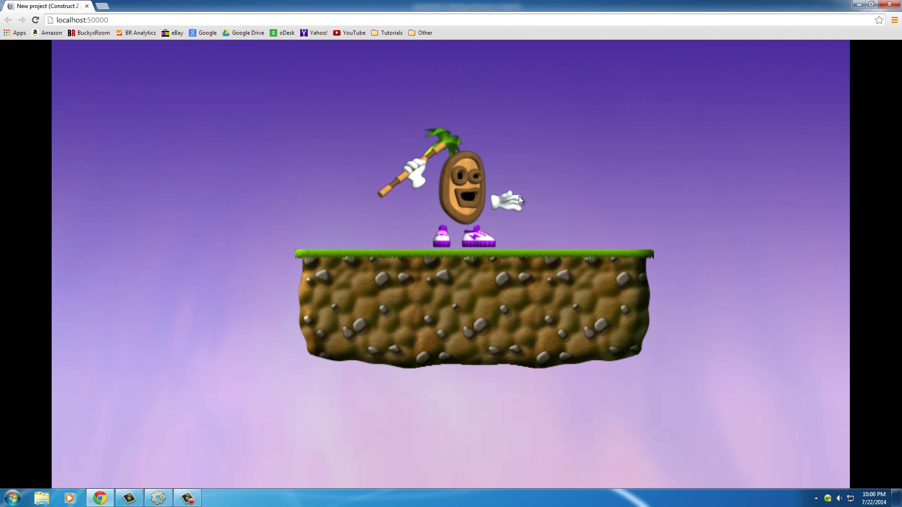
key(Right)
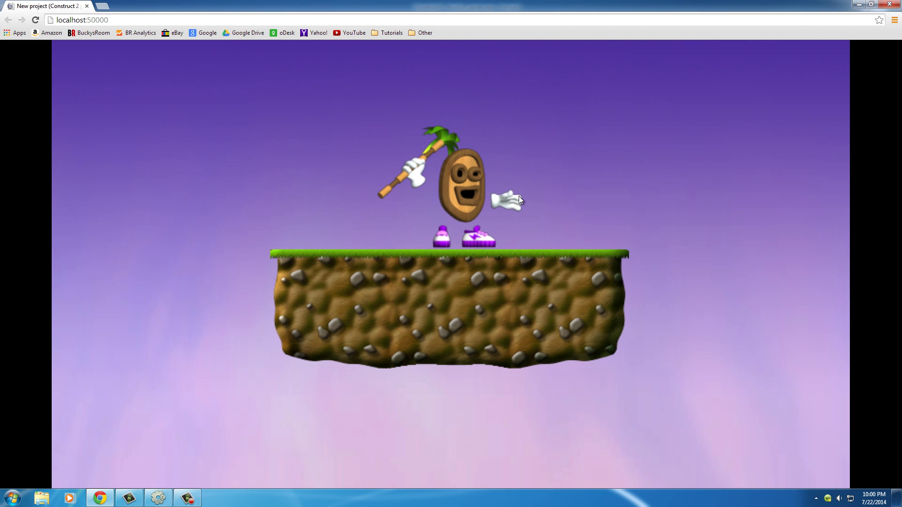
key(Left)
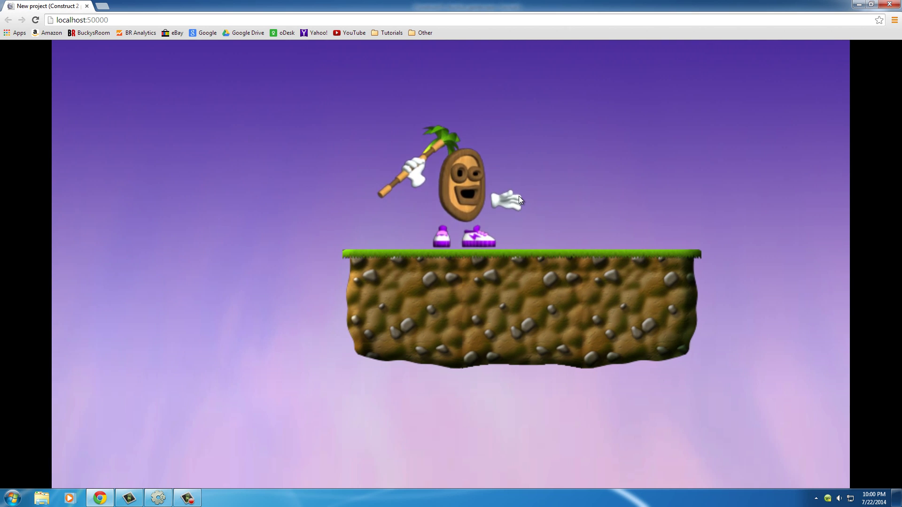
key(Up)
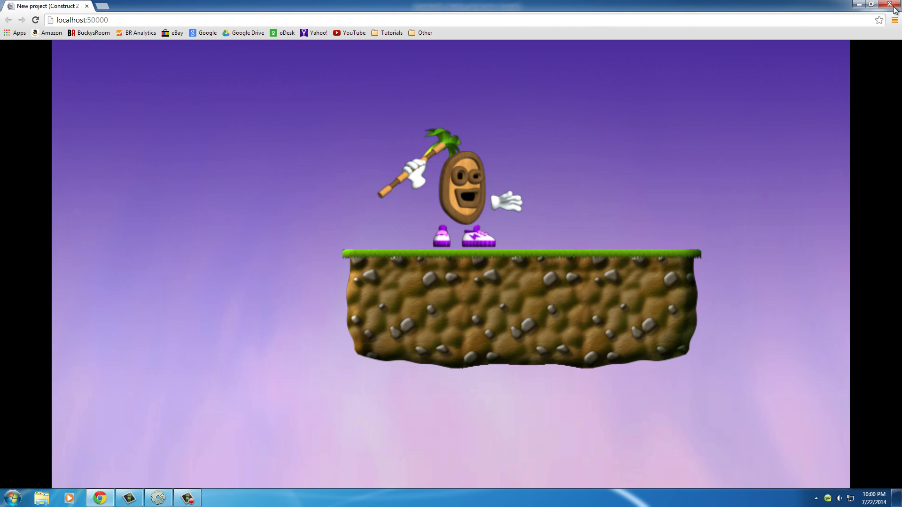
click(889, 4)
- Review the Platform behavior settings of the blue box Sprite2 in Layout 1
click(388, 219)
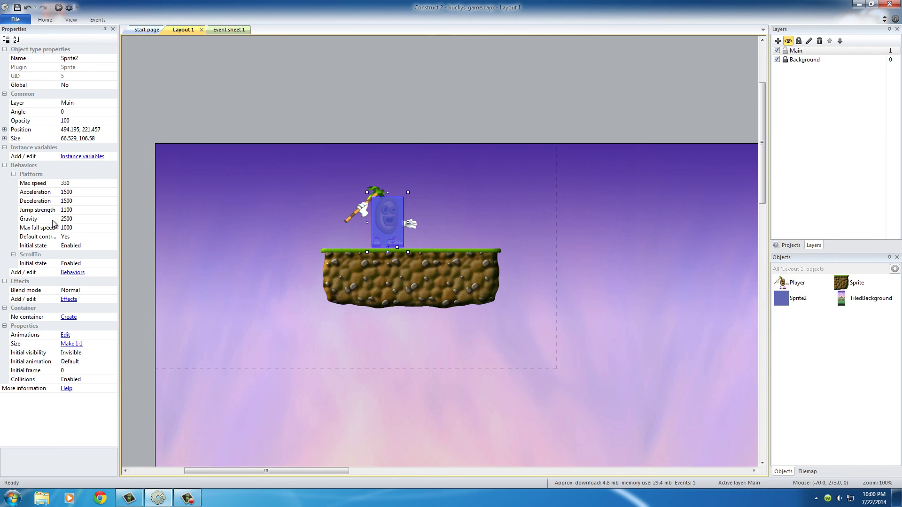
double_click(29, 174)
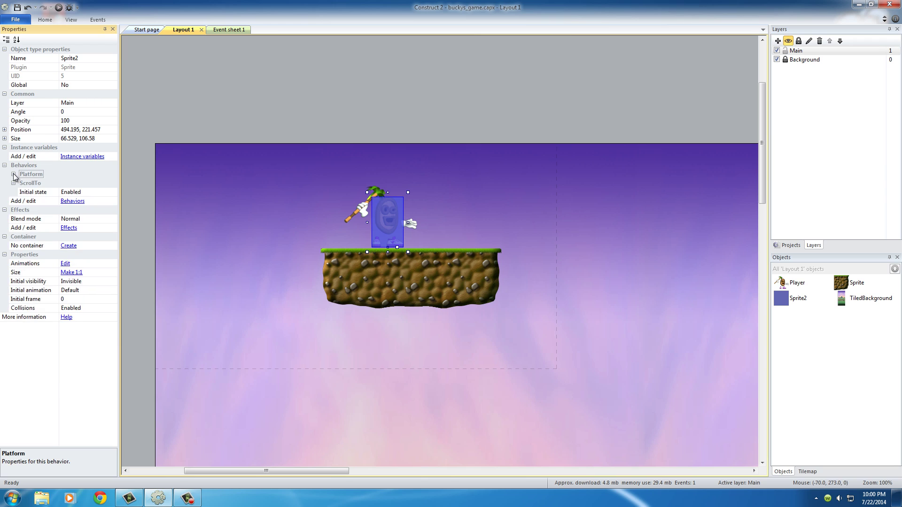
double_click(30, 174)
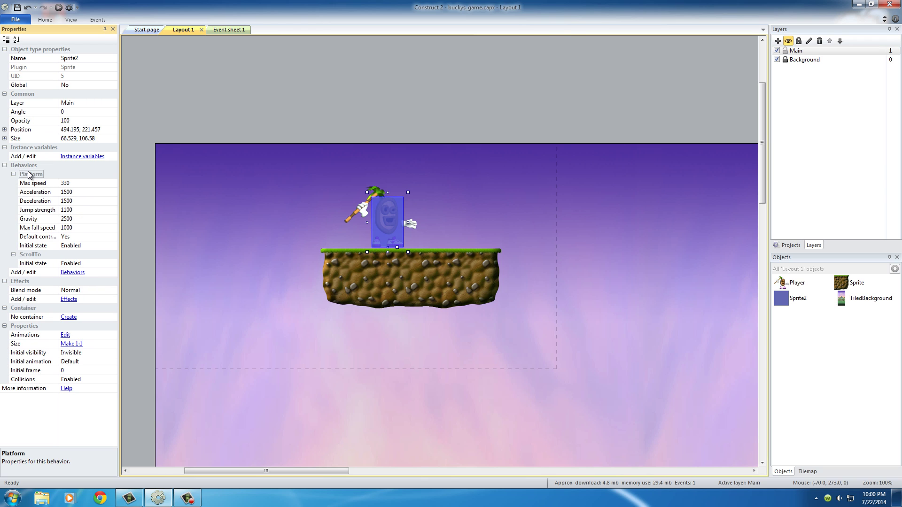
click(444, 209)
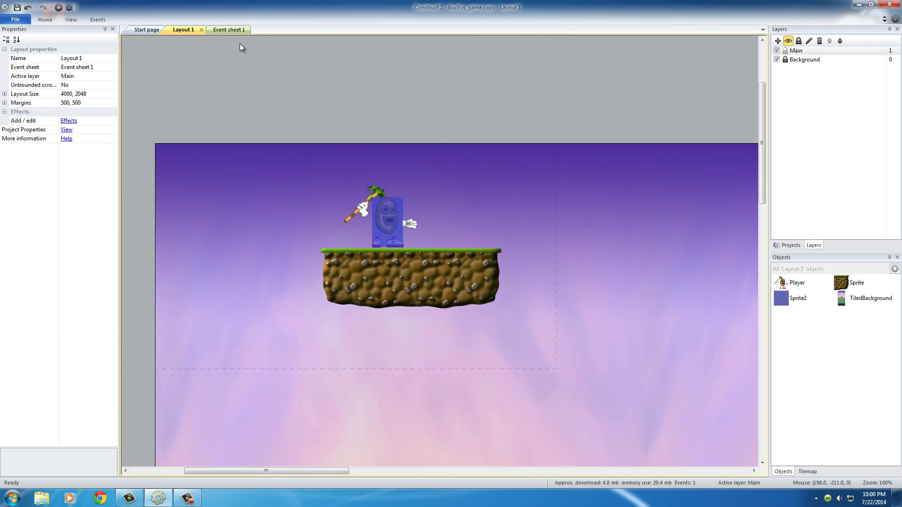
- Check the Every tick position action in Event sheet 1 against the Player sprite in Layout 1
click(222, 30)
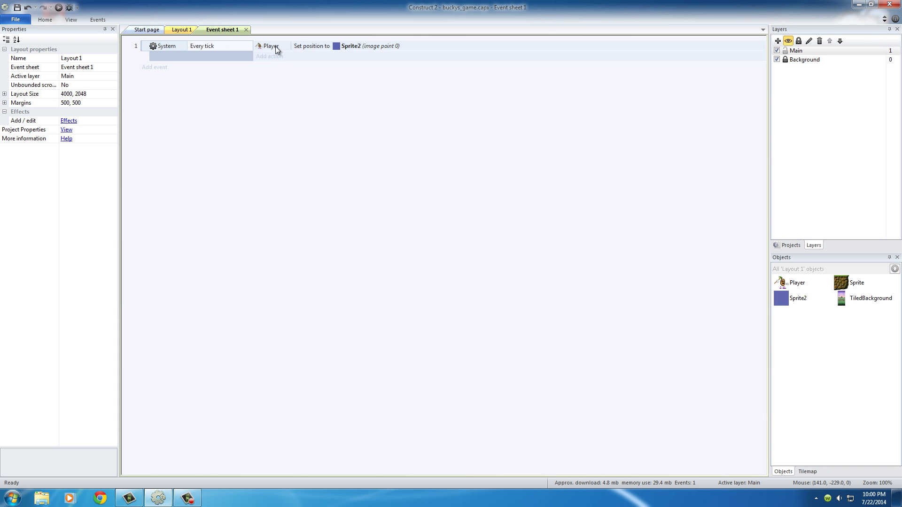
click(182, 30)
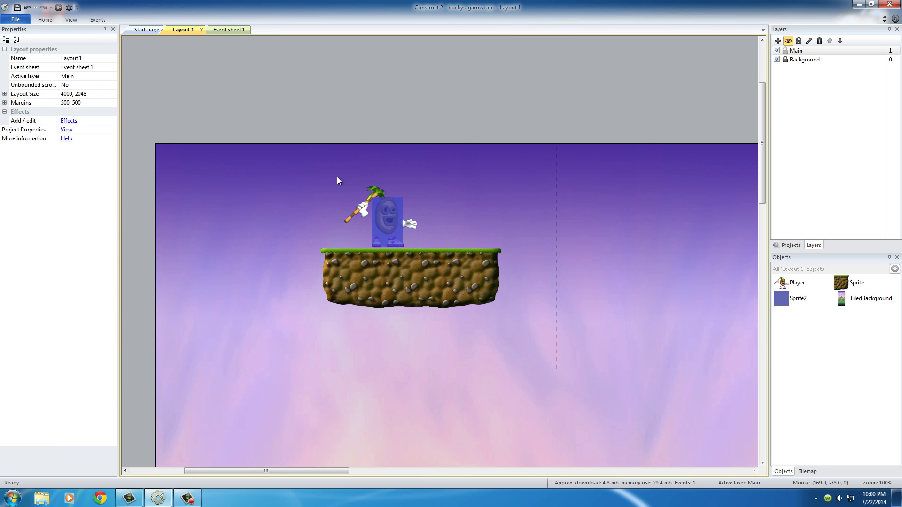
click(351, 217)
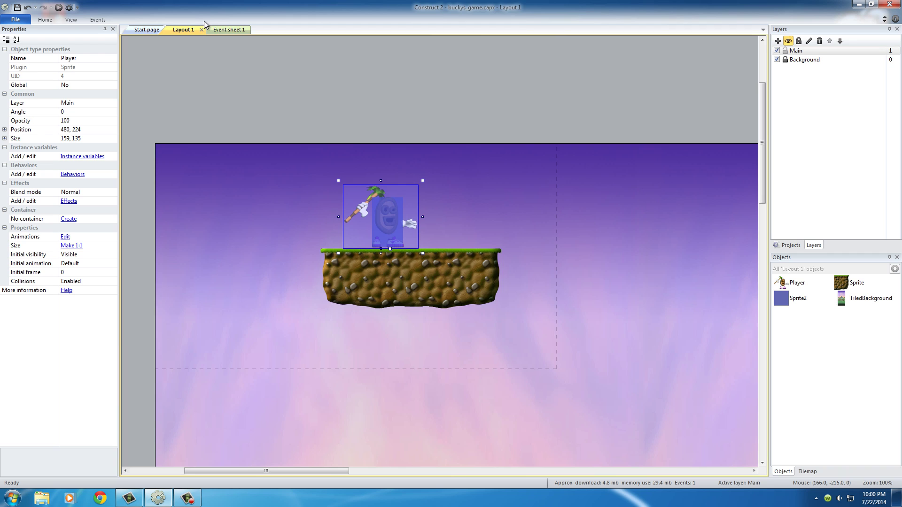
click(225, 29)
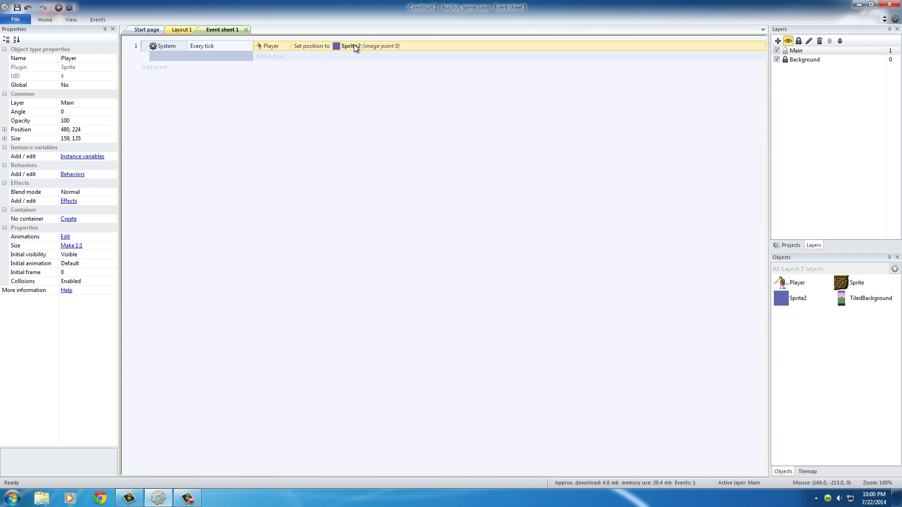
click(182, 30)
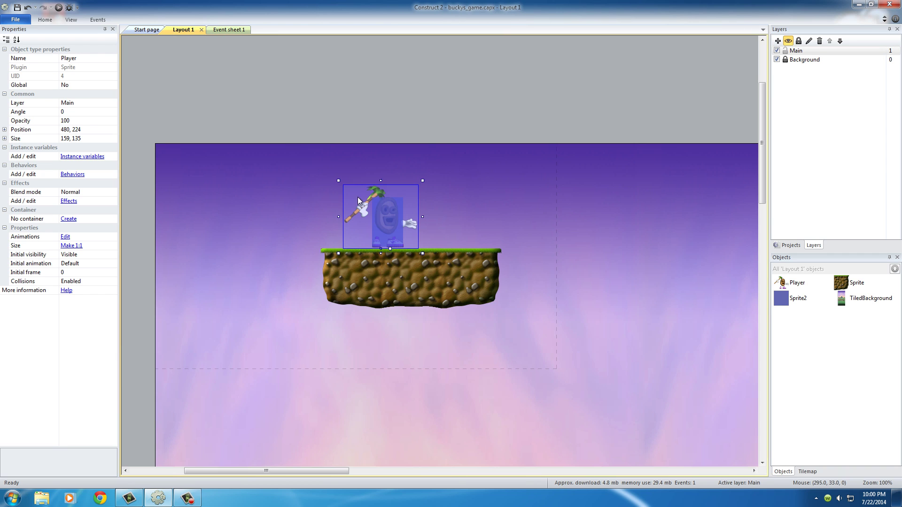
- Inspect the blue box and the Player sprite alternately in the layout to see how they overlap
click(386, 224)
click(460, 212)
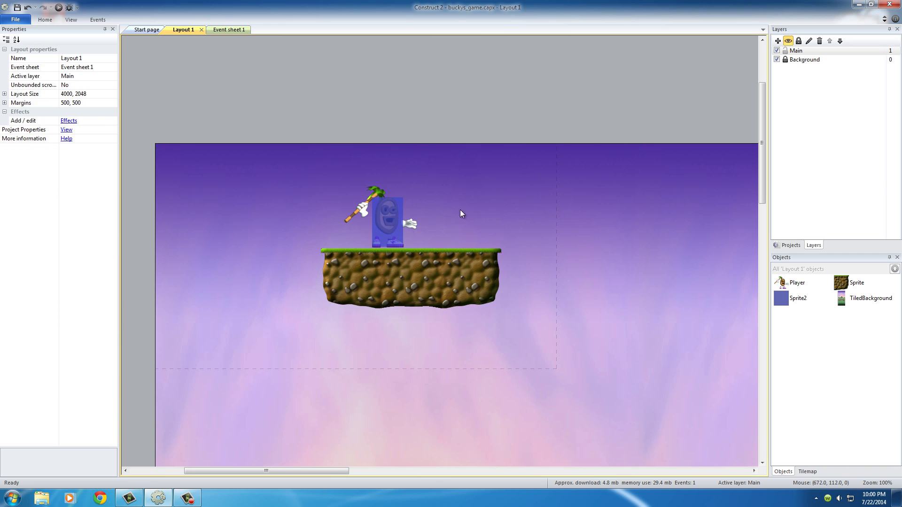
click(384, 220)
click(405, 214)
click(360, 201)
click(402, 231)
click(357, 205)
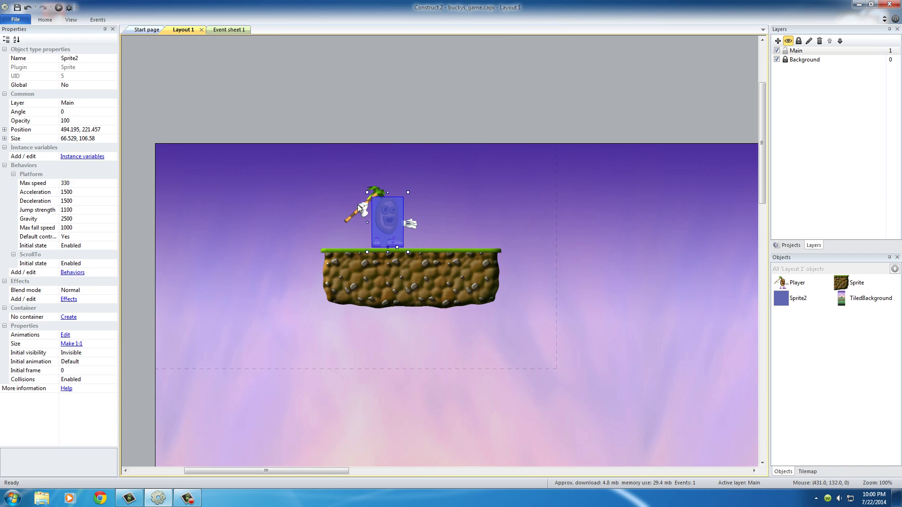
- Move the Player sprite and the blue box together off the ground block and back above it, with the box at position 517, 214
ctrl+click(374, 222)
drag(397, 236, 538, 232)
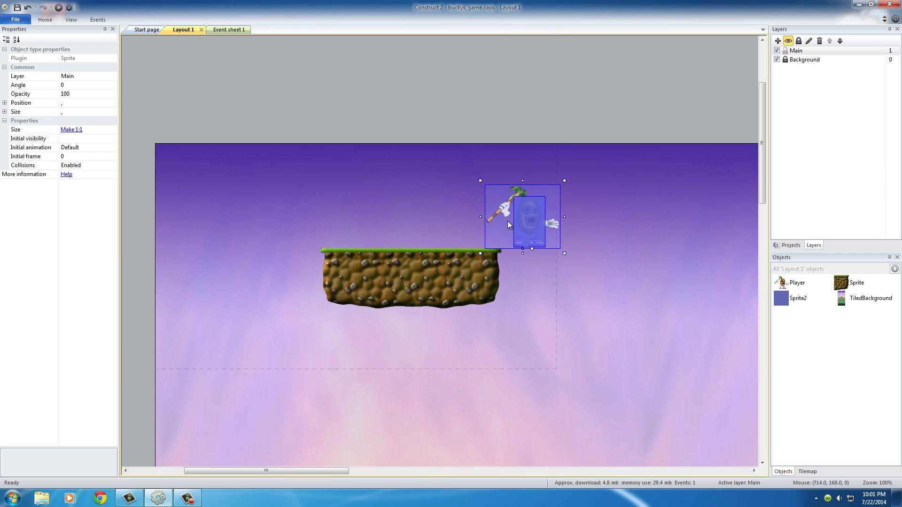
drag(520, 223, 390, 220)
click(486, 184)
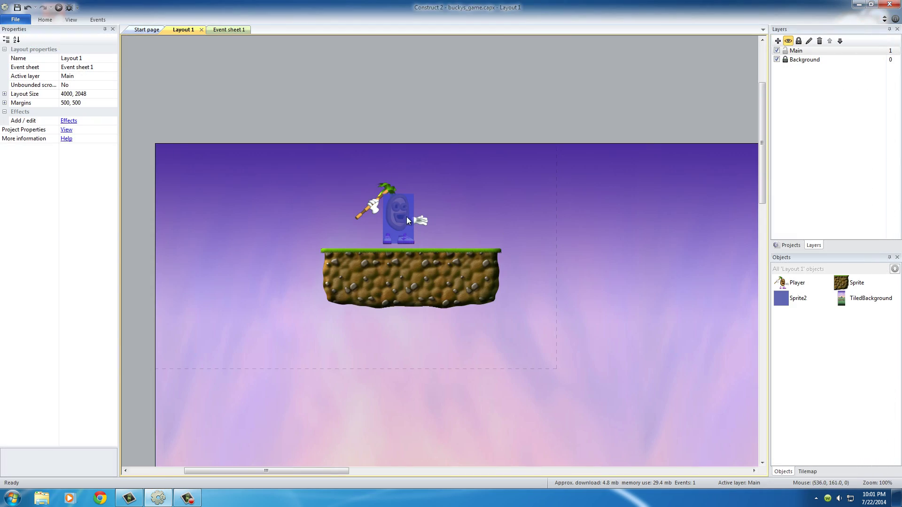
- Compare the properties of the blue box and the Player sprite in the layout
click(402, 219)
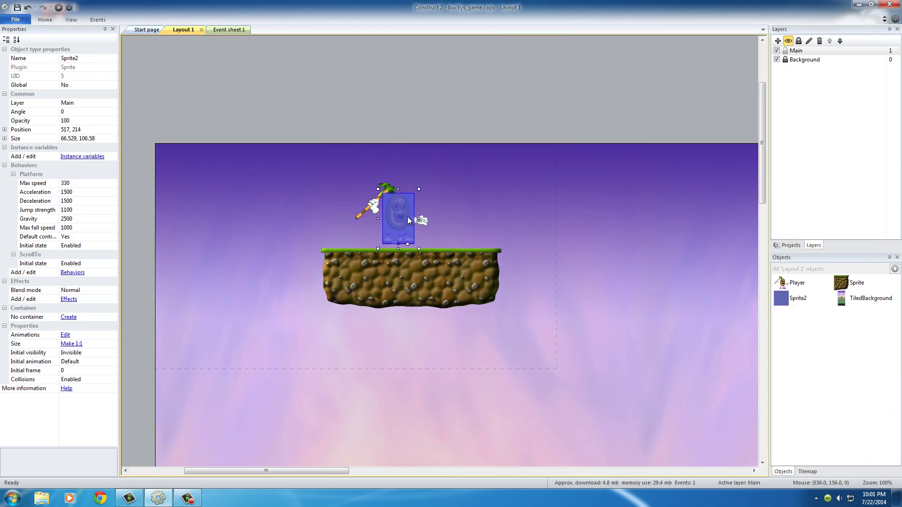
click(448, 196)
click(357, 212)
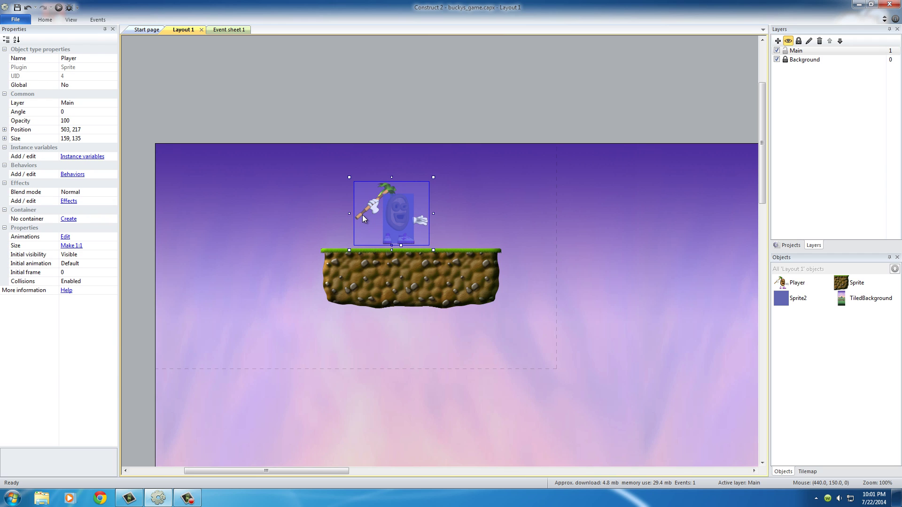
click(505, 193)
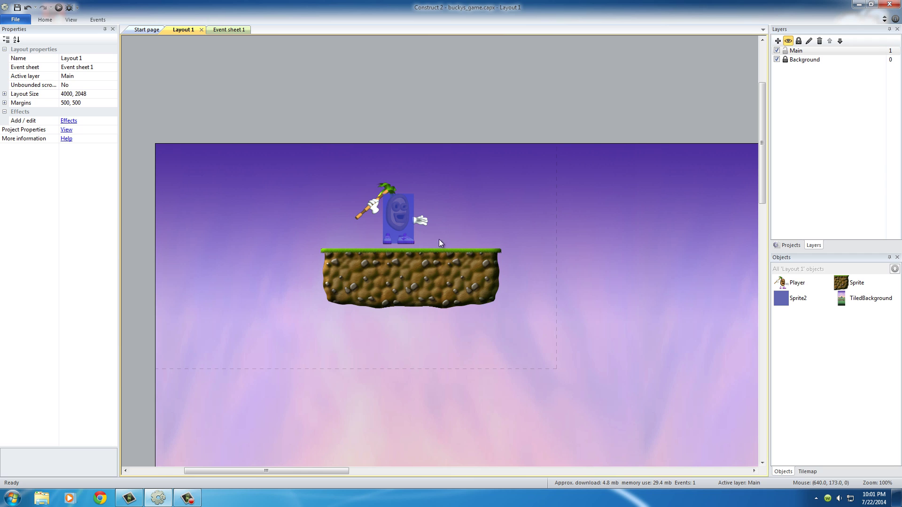
- Rename the blue box sprite to PlayerBox
click(404, 227)
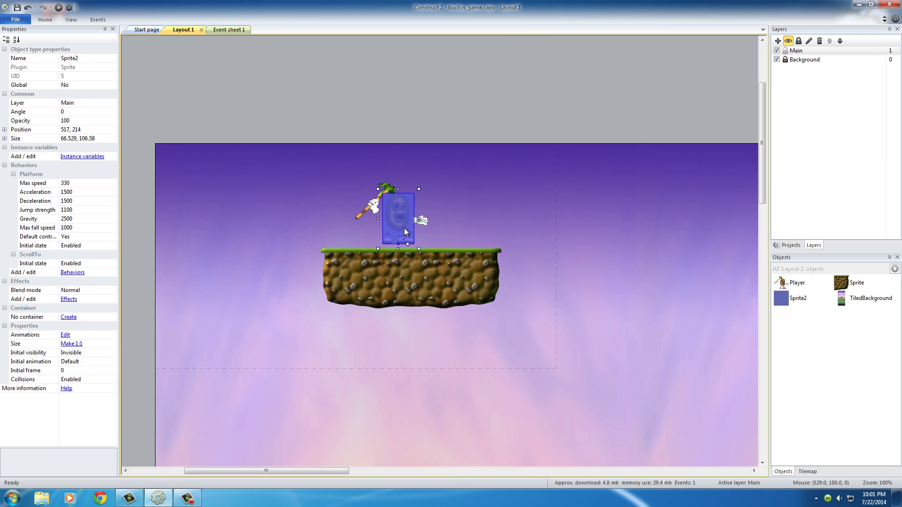
click(78, 59)
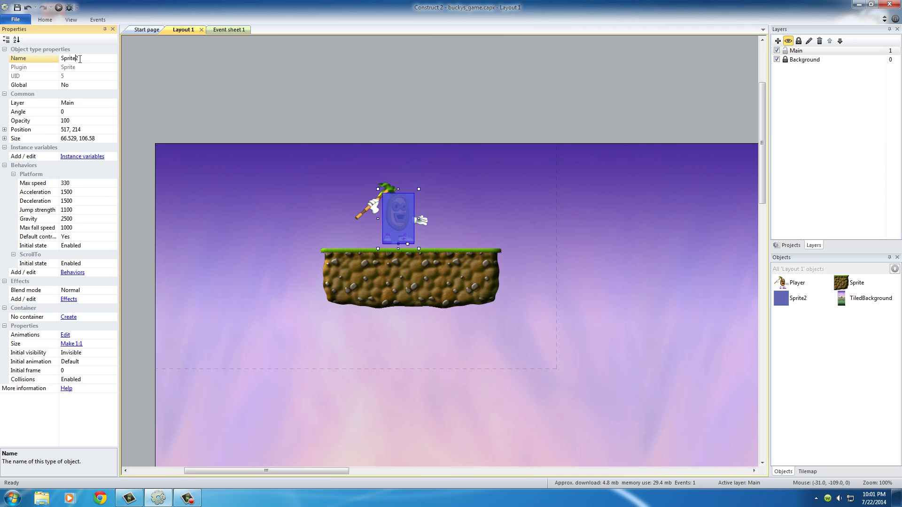
click(32, 58)
text(PlayerBox)
click(483, 201)
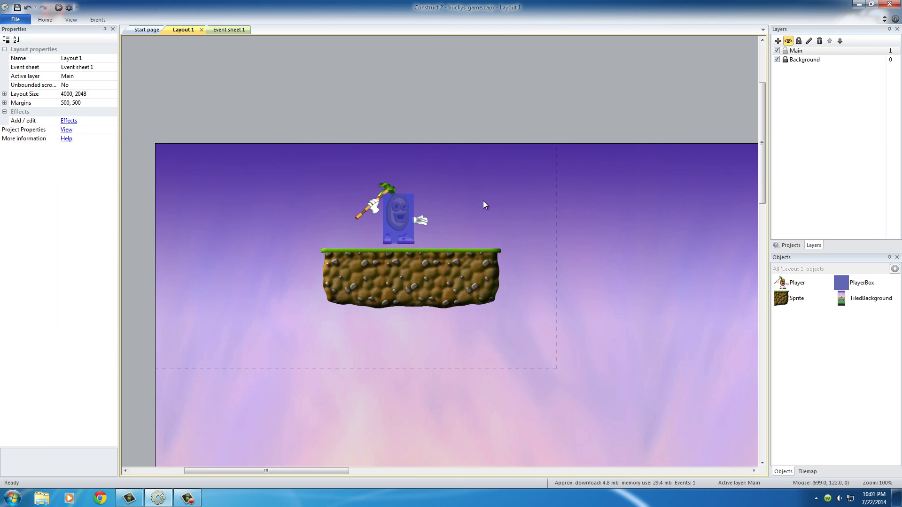
- Check that the Every tick action in Event sheet 1 references PlayerBox, and inspect PlayerBox and the Player sprite in Layout 1
click(398, 218)
click(225, 30)
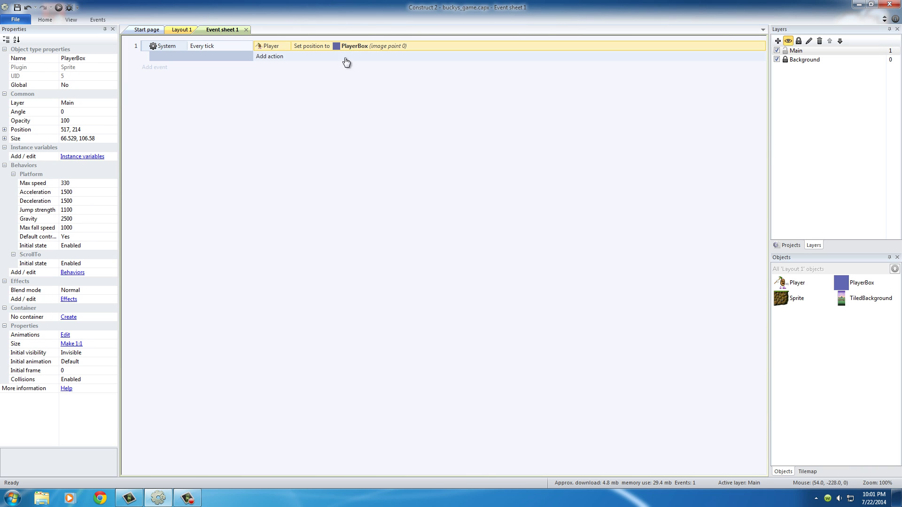
click(178, 30)
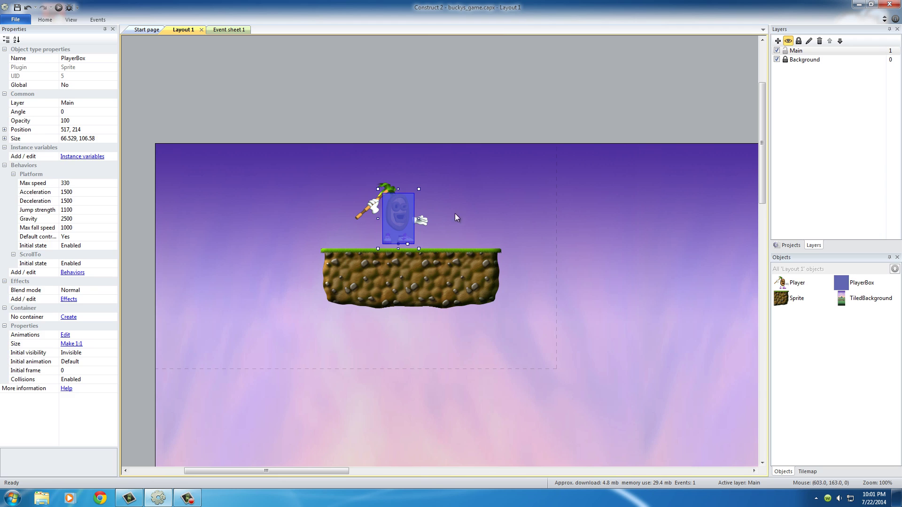
click(472, 207)
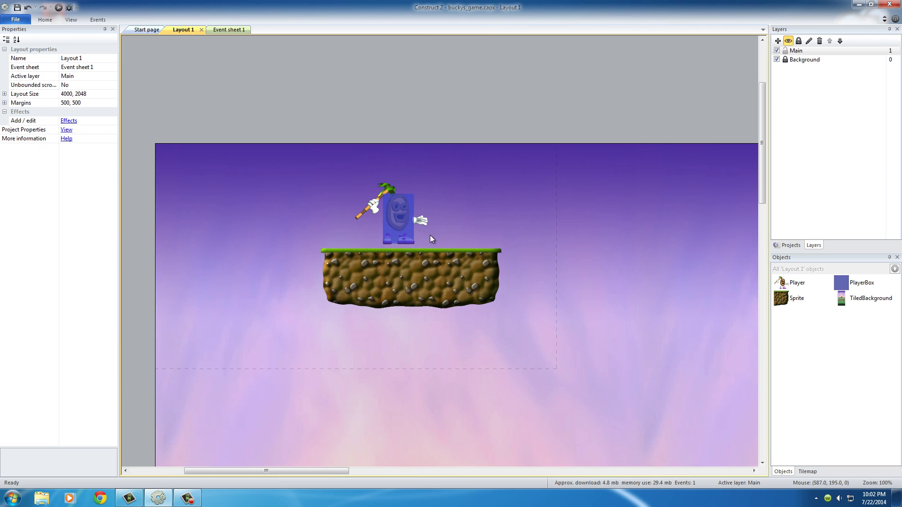
click(402, 226)
click(359, 215)
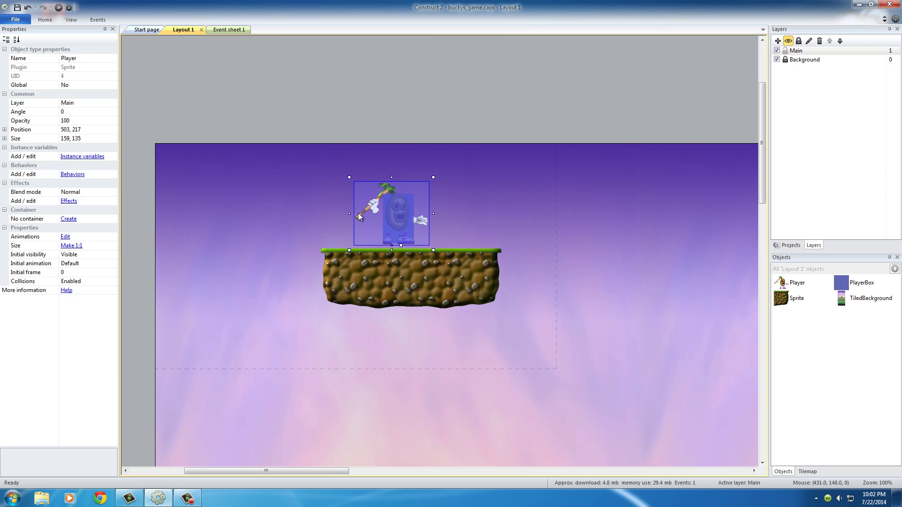